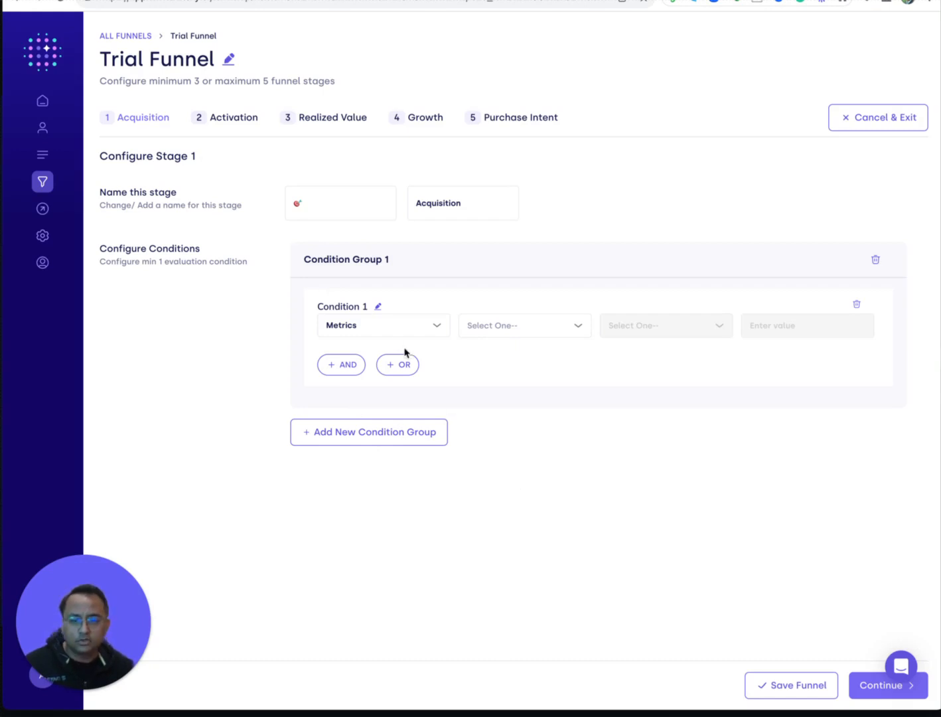
- Define Condition 1 of the Acquisition stage as the Created Account activity with Count Is More Than Or Equal set to 1
click(359, 327)
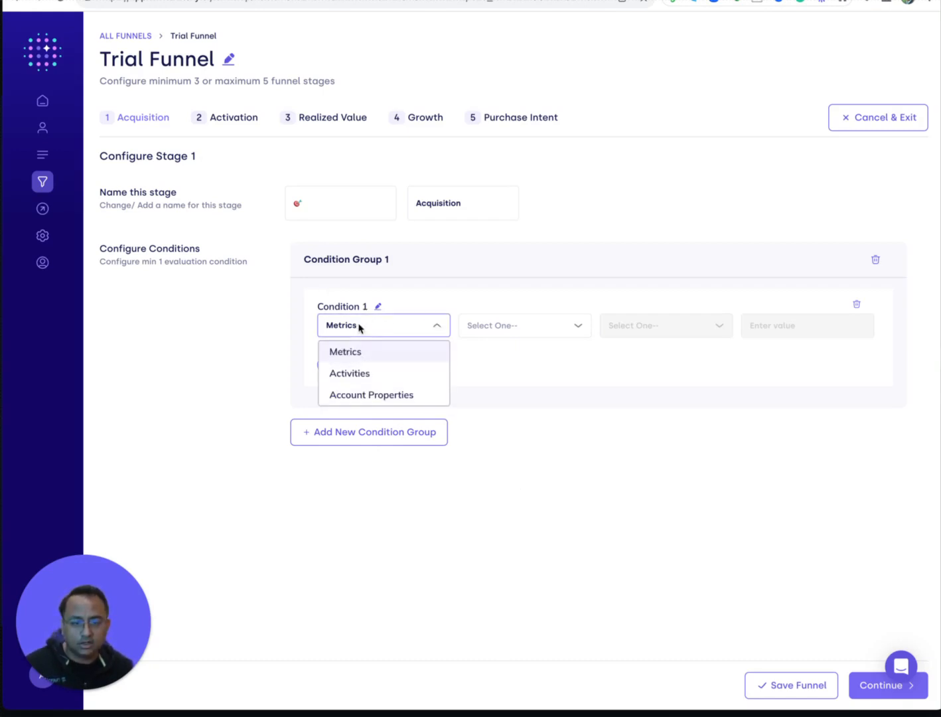
click(351, 373)
click(535, 328)
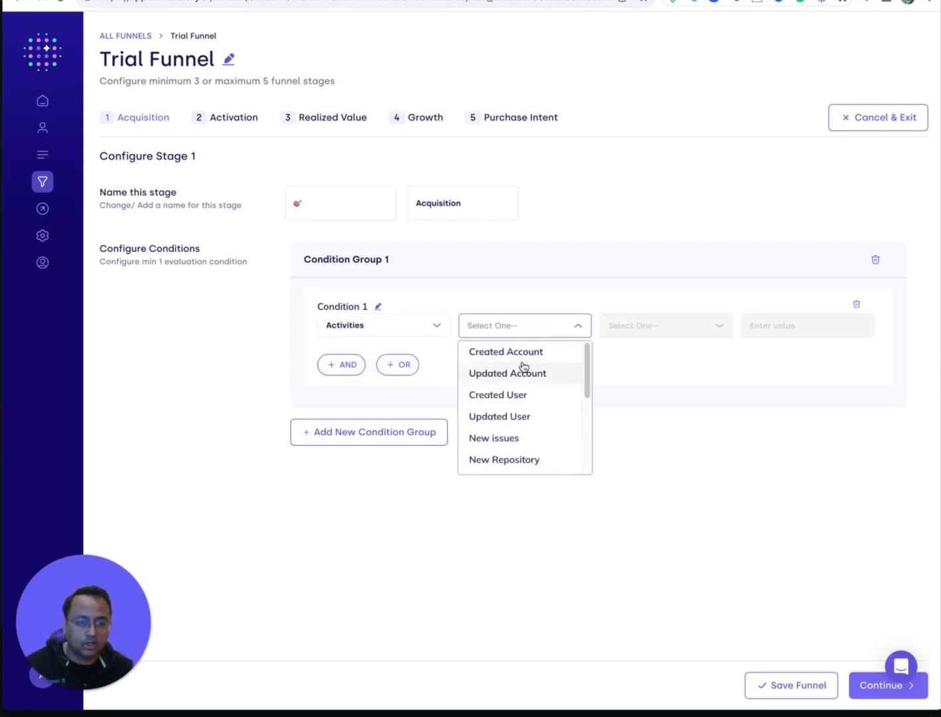
click(521, 352)
click(664, 325)
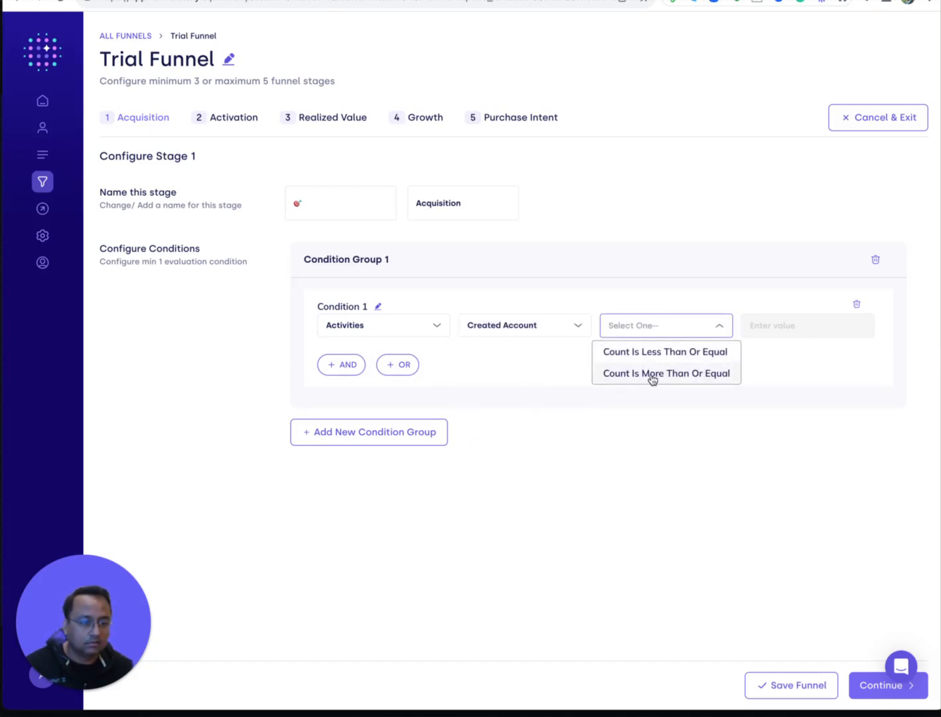
click(653, 374)
click(764, 328)
text(1)
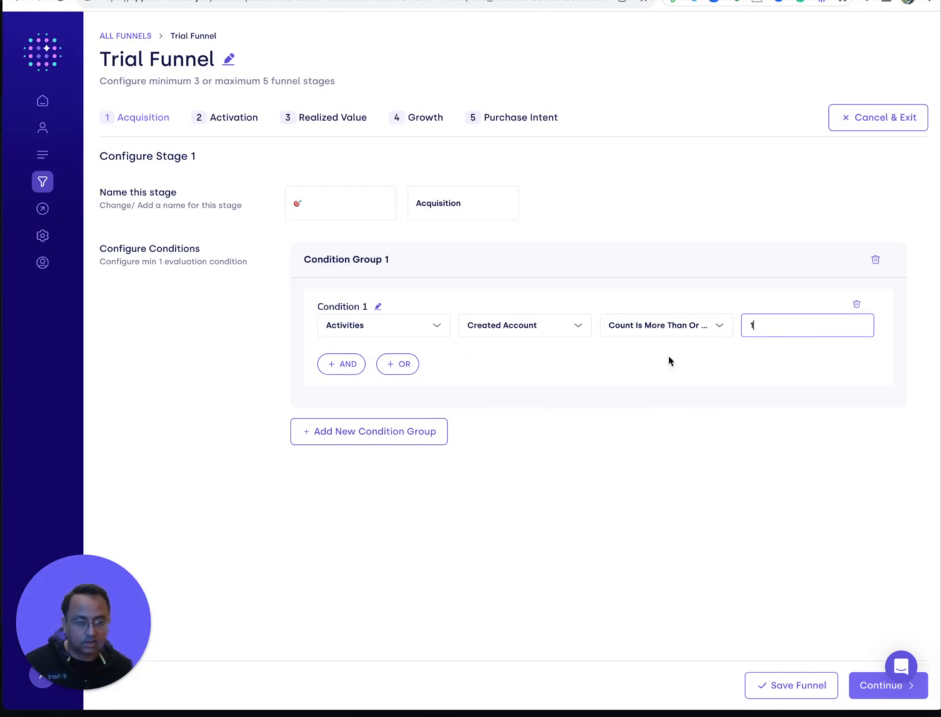
- Add an AND condition for the Created User activity, Count Is More Than Or Equal 1, and continue to the Activation stage
click(350, 370)
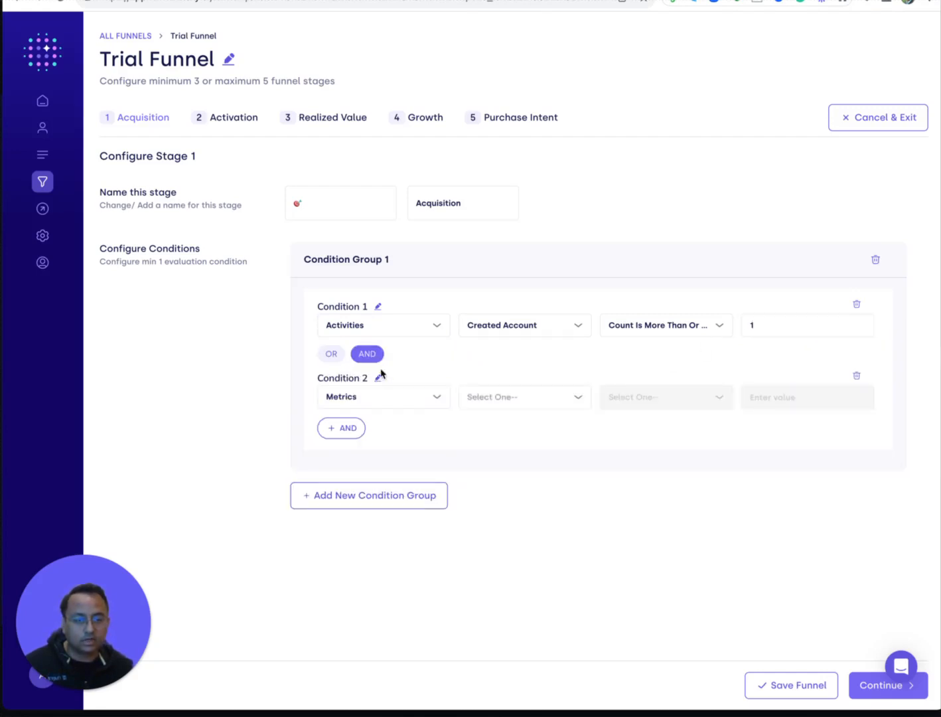
click(398, 399)
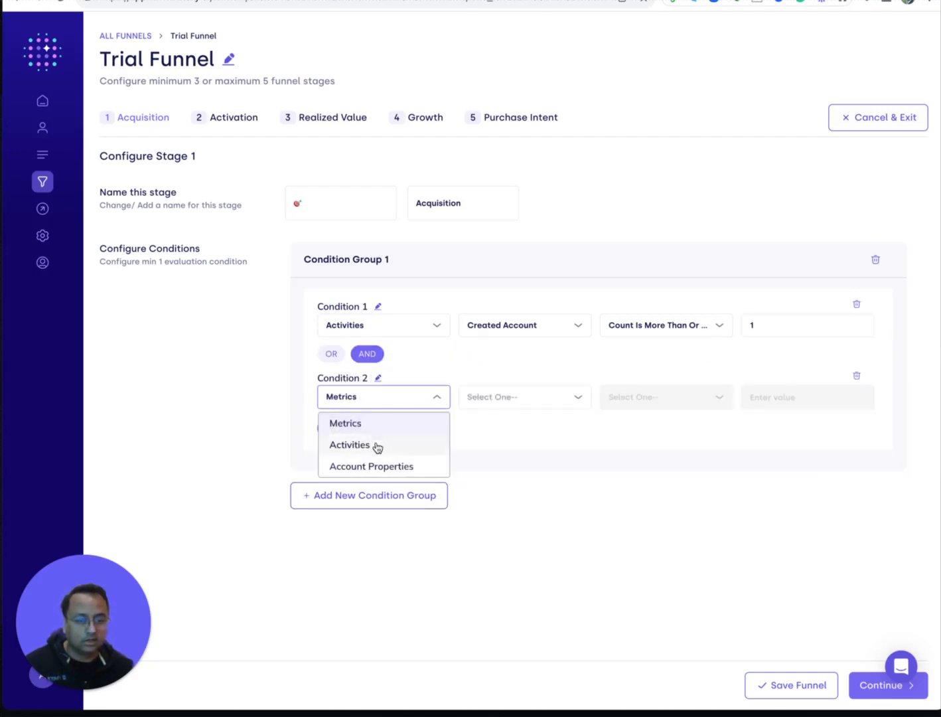
click(378, 445)
click(498, 392)
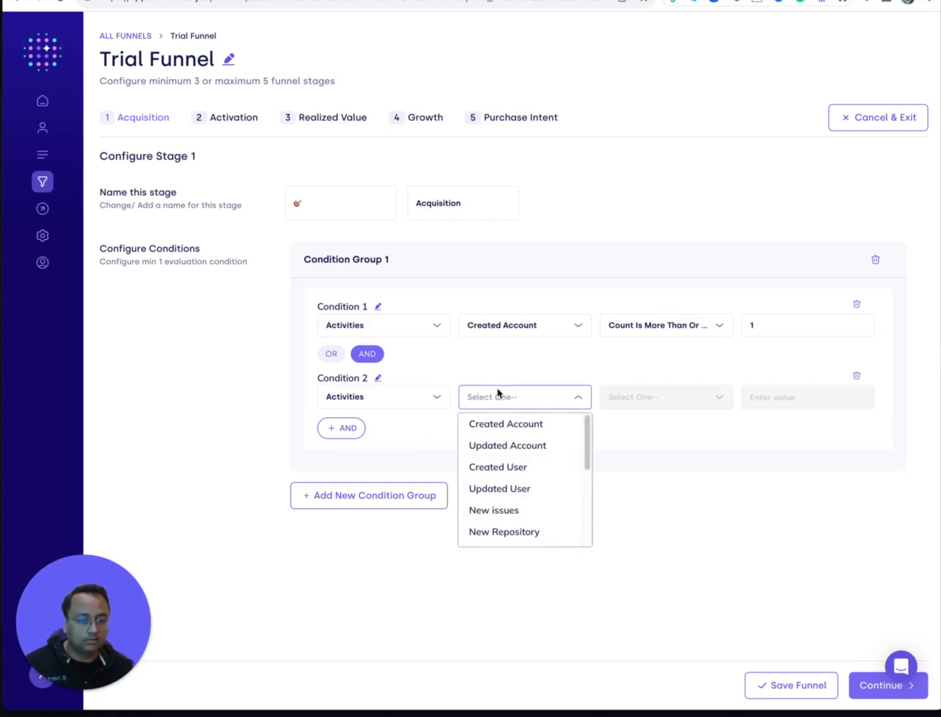
click(511, 468)
click(638, 397)
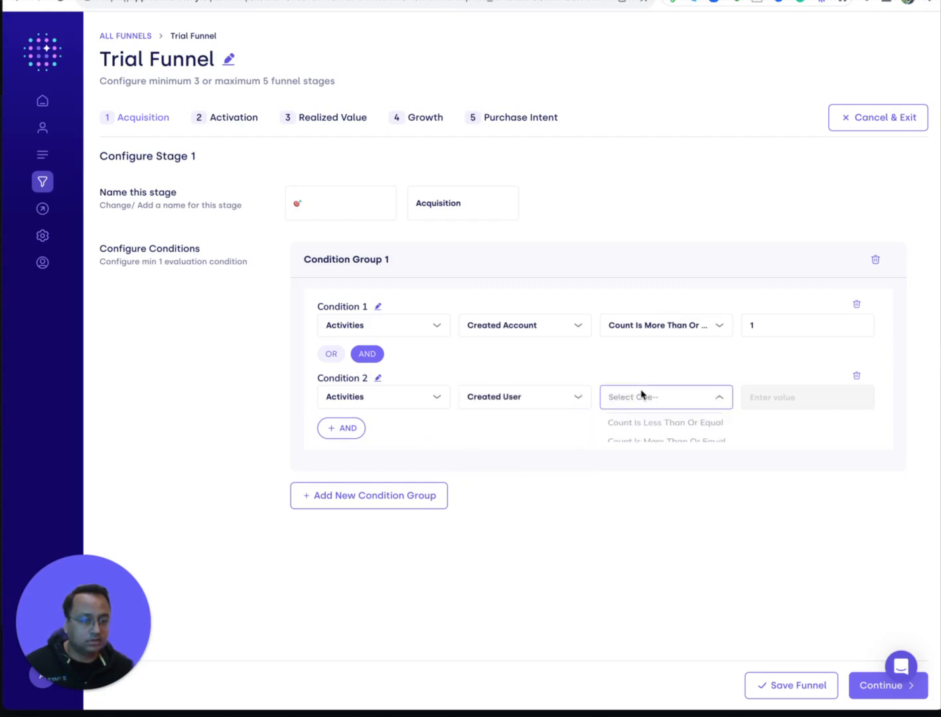
click(652, 446)
click(830, 392)
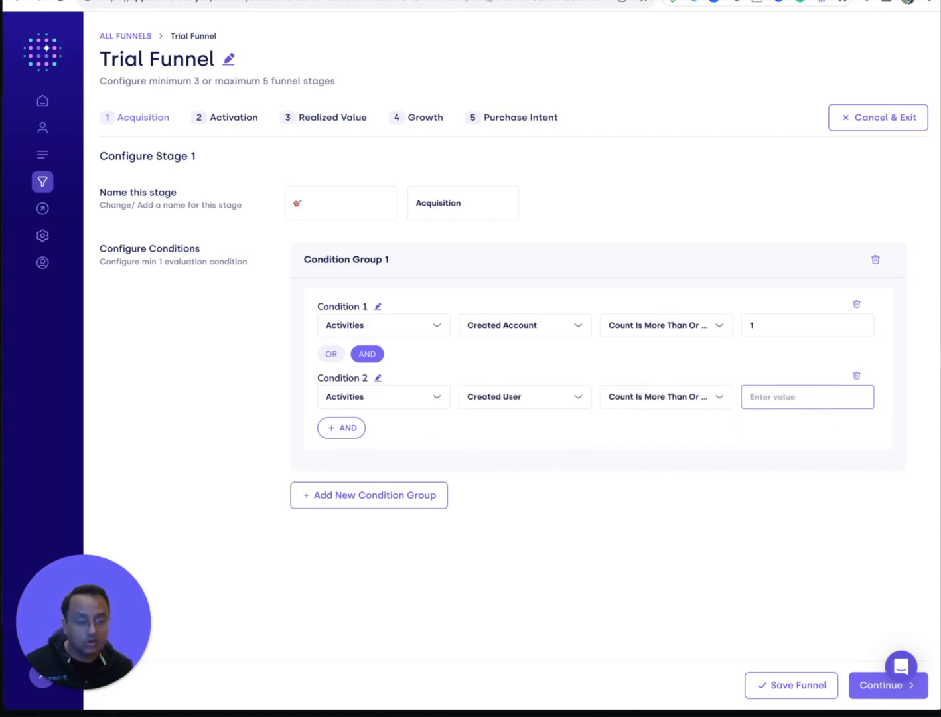
text(1)
click(677, 441)
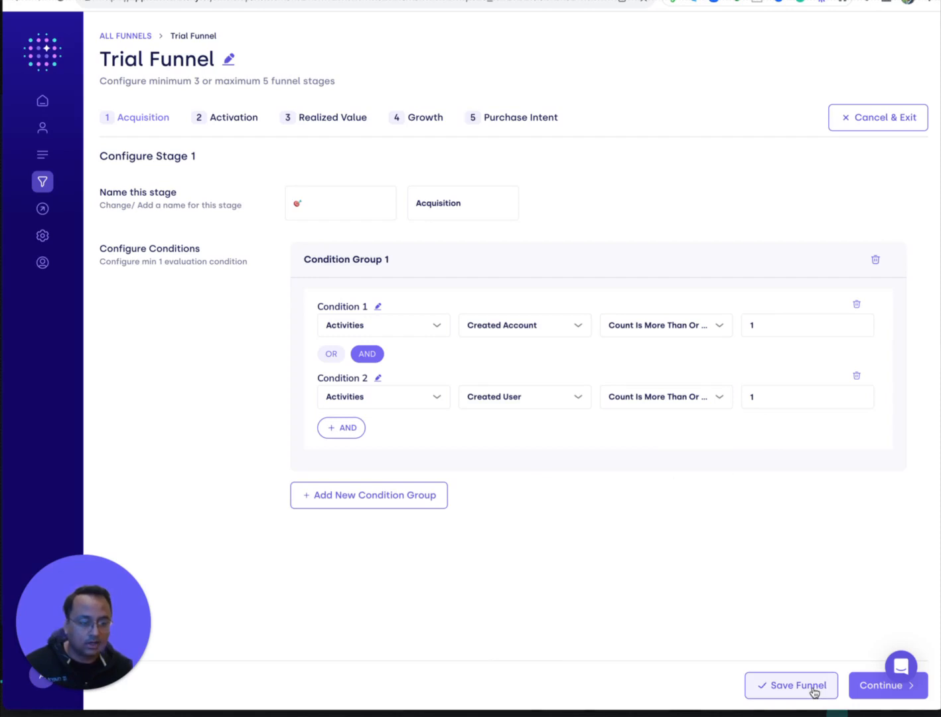
click(882, 686)
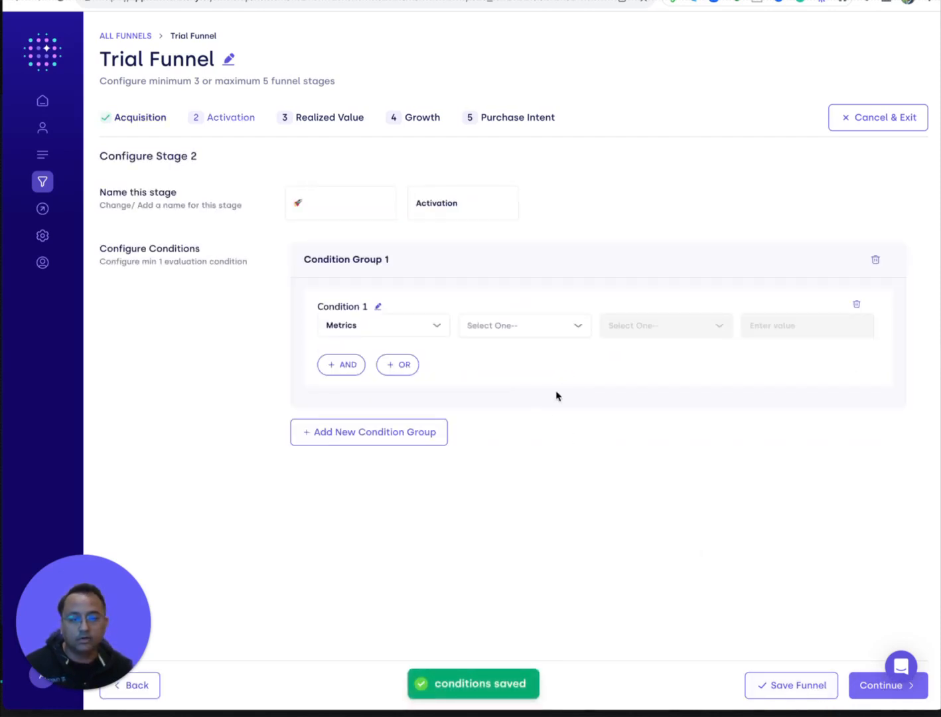
- Define Condition 1 of the Activation stage as the New Repository activity with Count Is More Than Or Equal set to 1
click(387, 325)
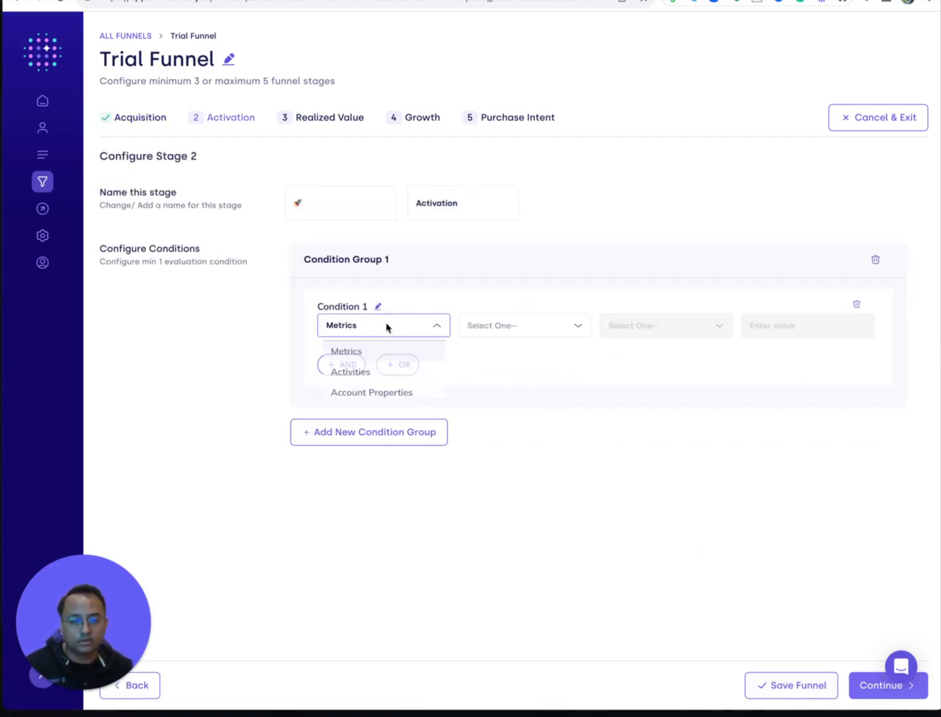
click(372, 375)
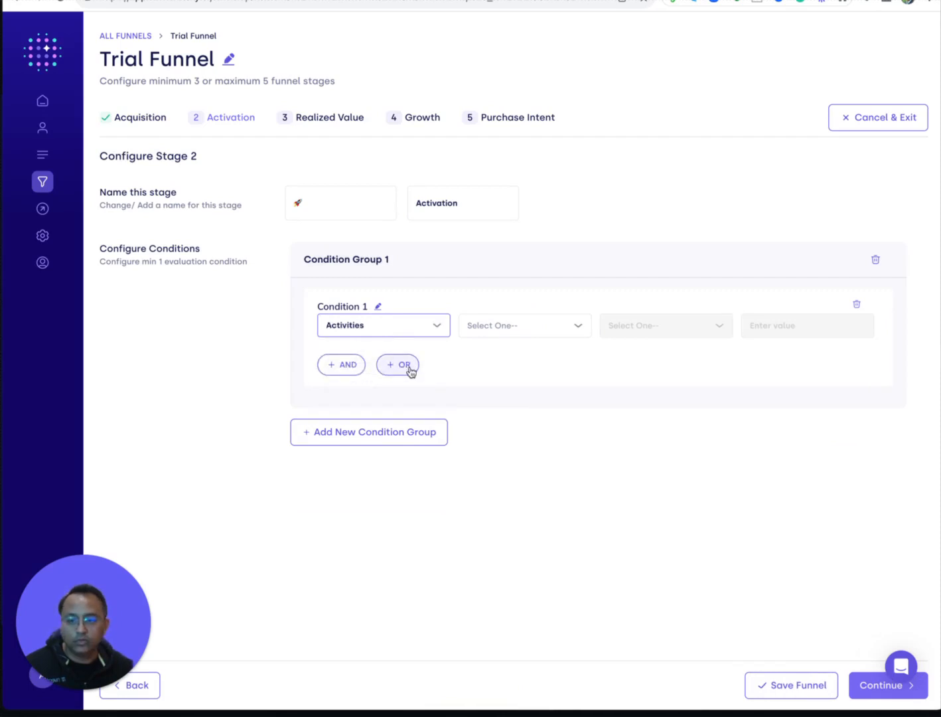
click(512, 335)
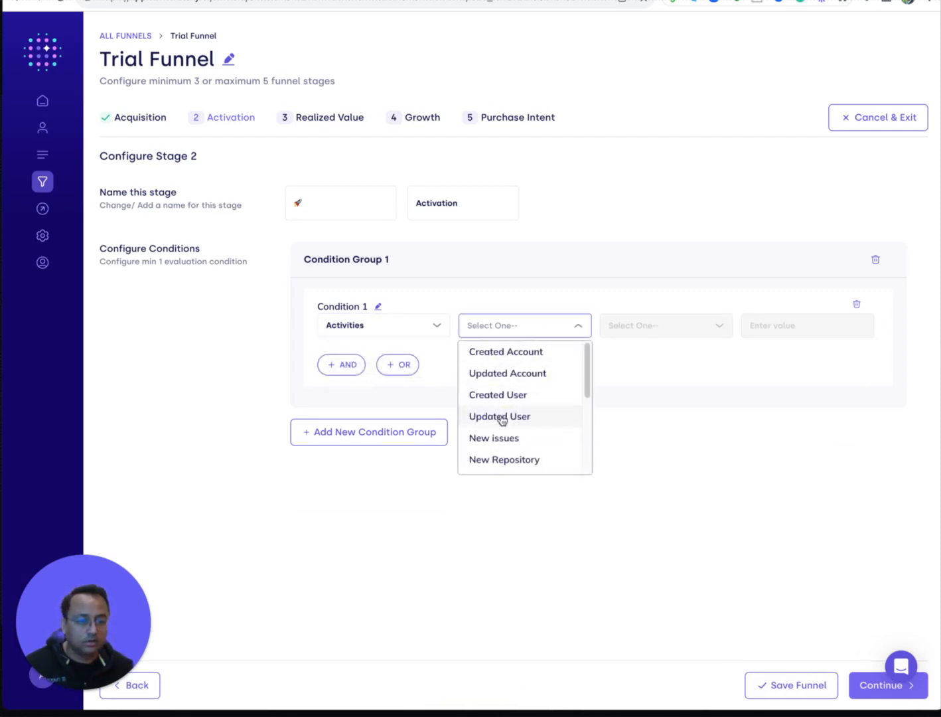
click(494, 459)
click(679, 322)
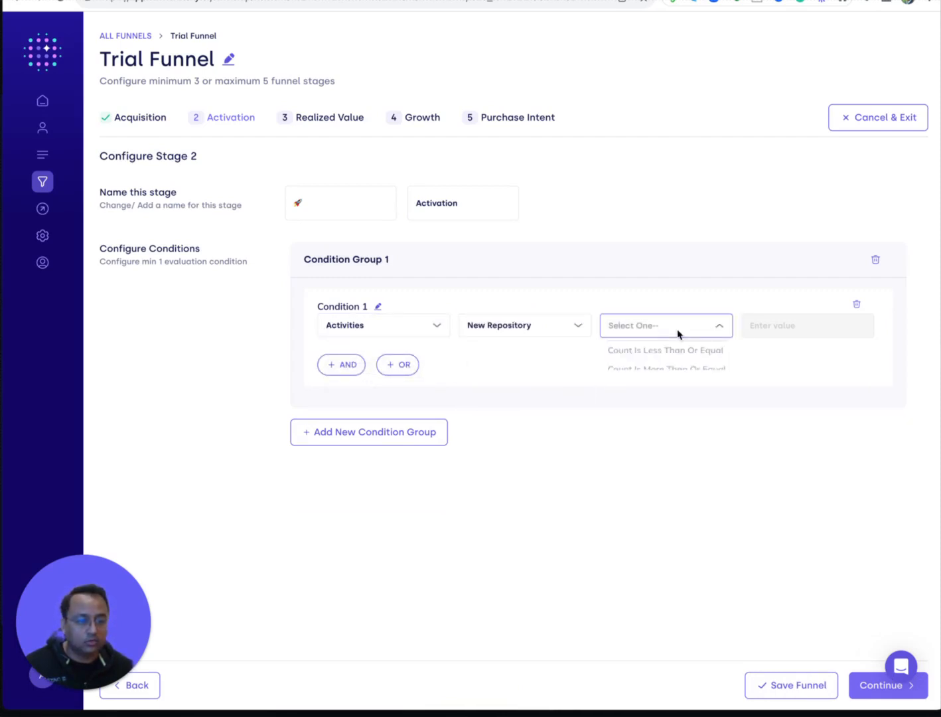
click(664, 374)
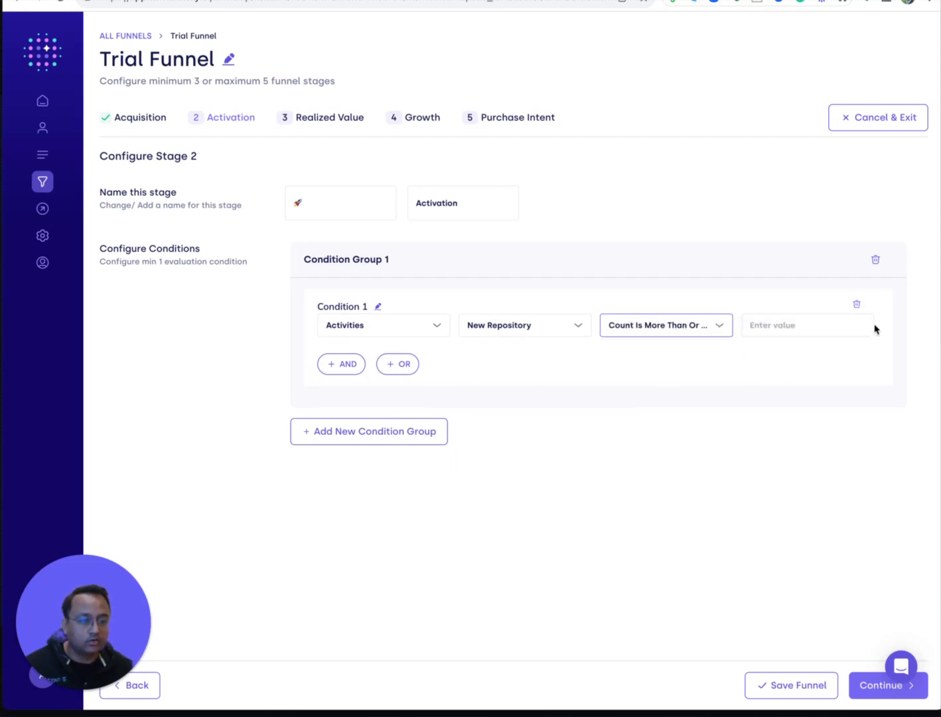
click(834, 326)
text(1)
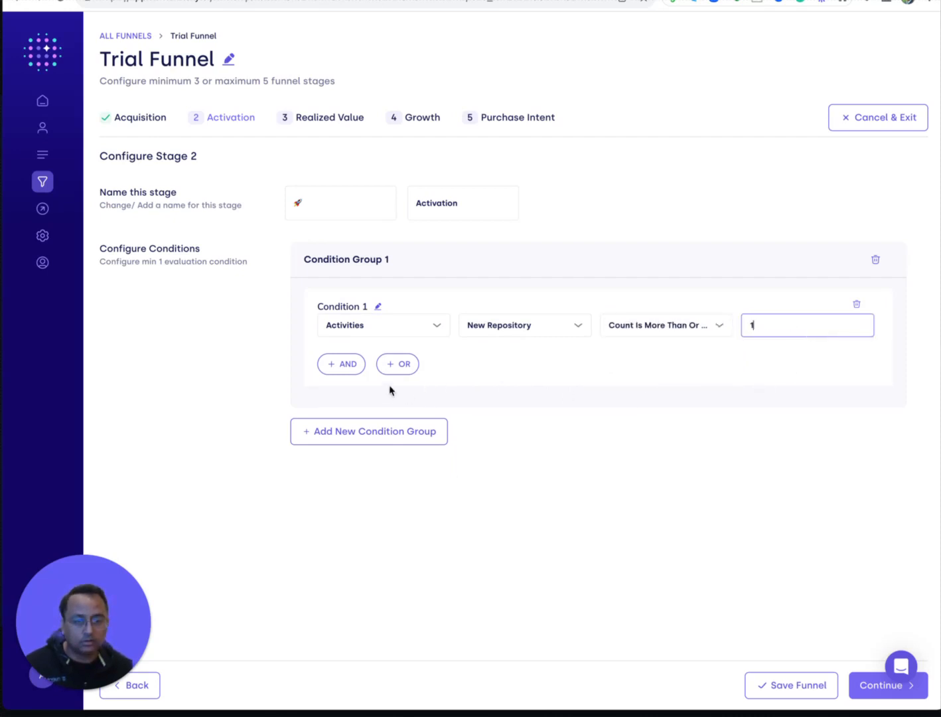
- Add an OR condition for the Support Ticket Created activity, Count Is More Than Or Equal 1, and continue to the Realized Value stage
click(401, 365)
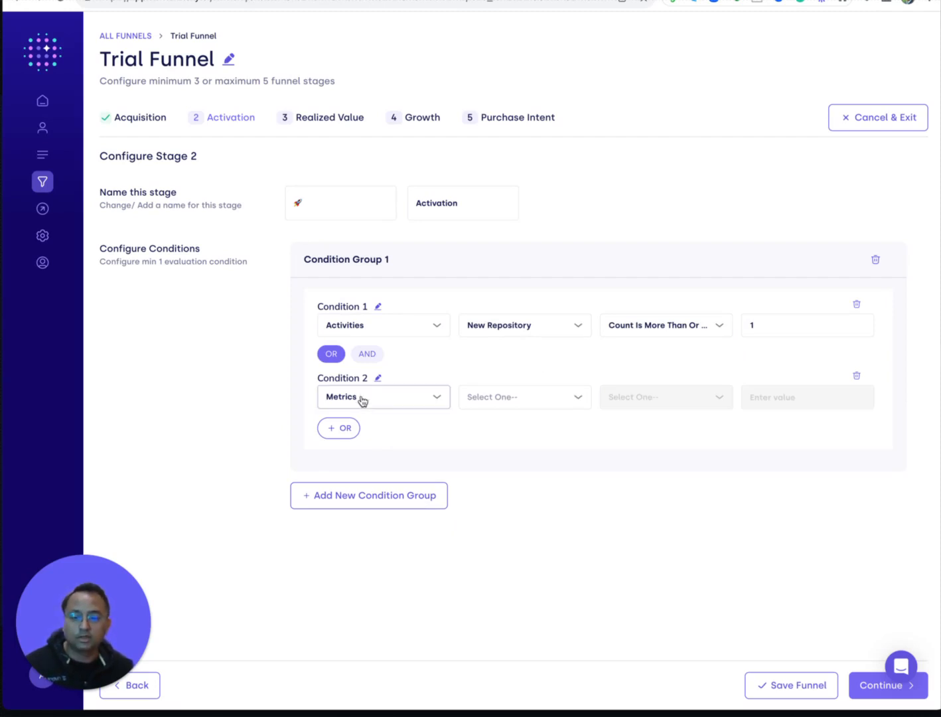
click(361, 398)
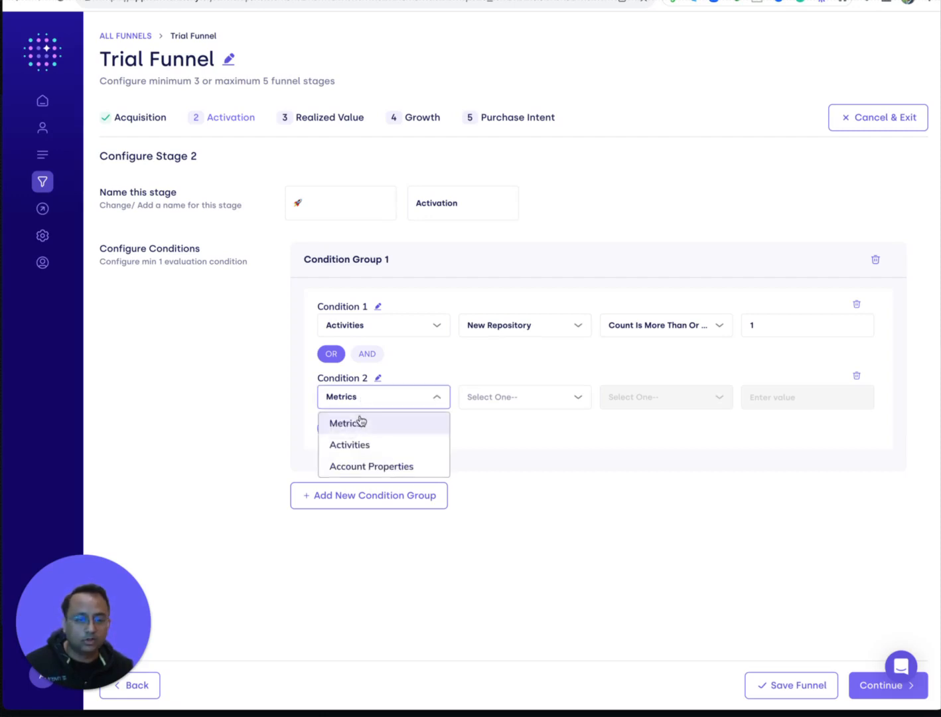
click(359, 446)
click(498, 397)
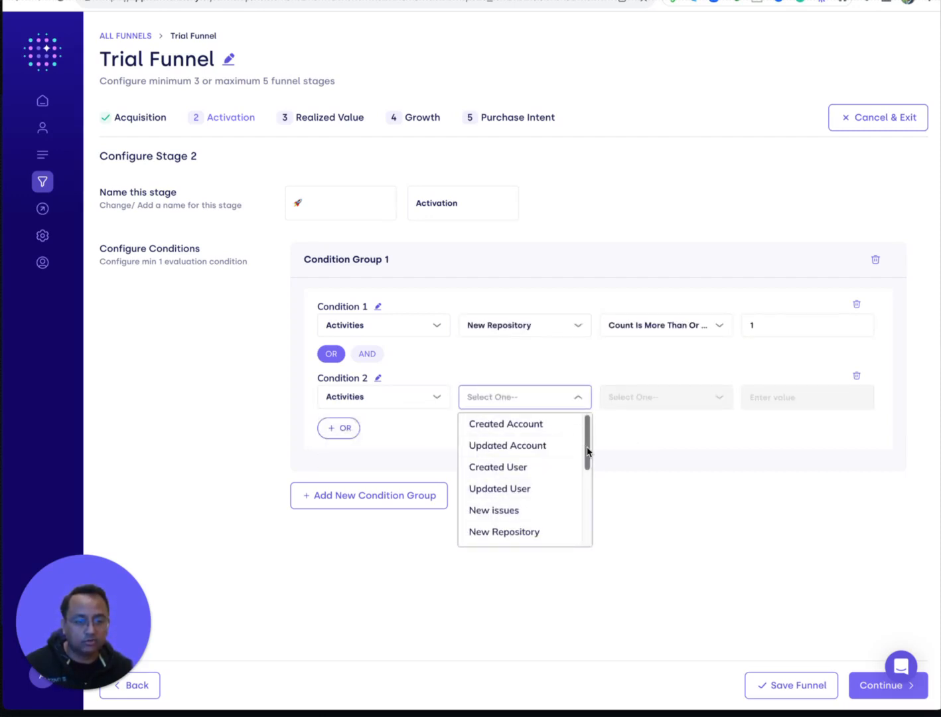
drag(588, 452, 596, 533)
click(548, 535)
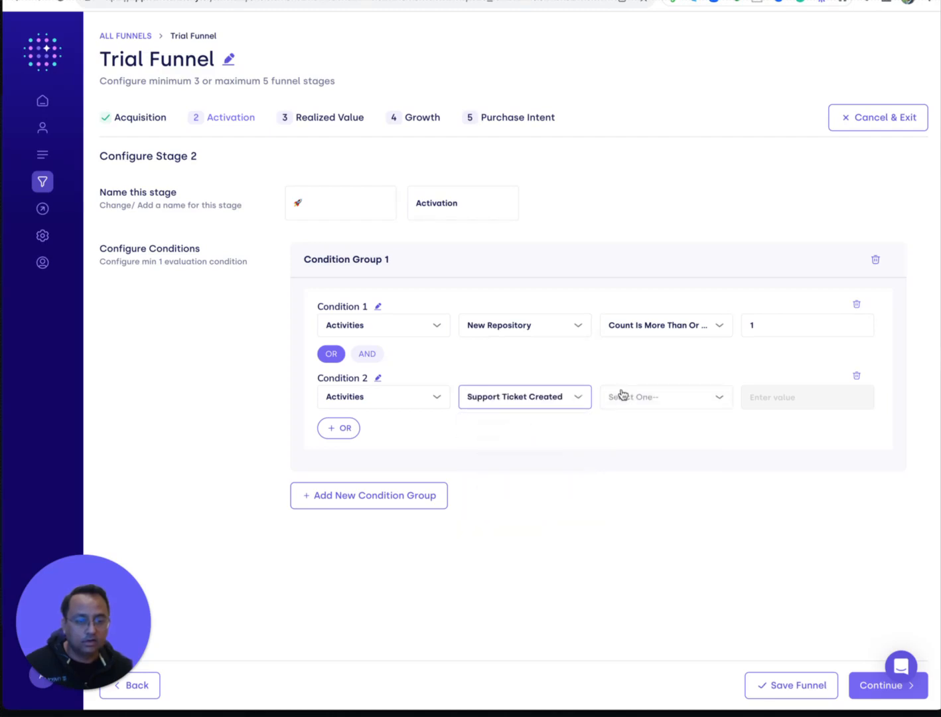
click(634, 396)
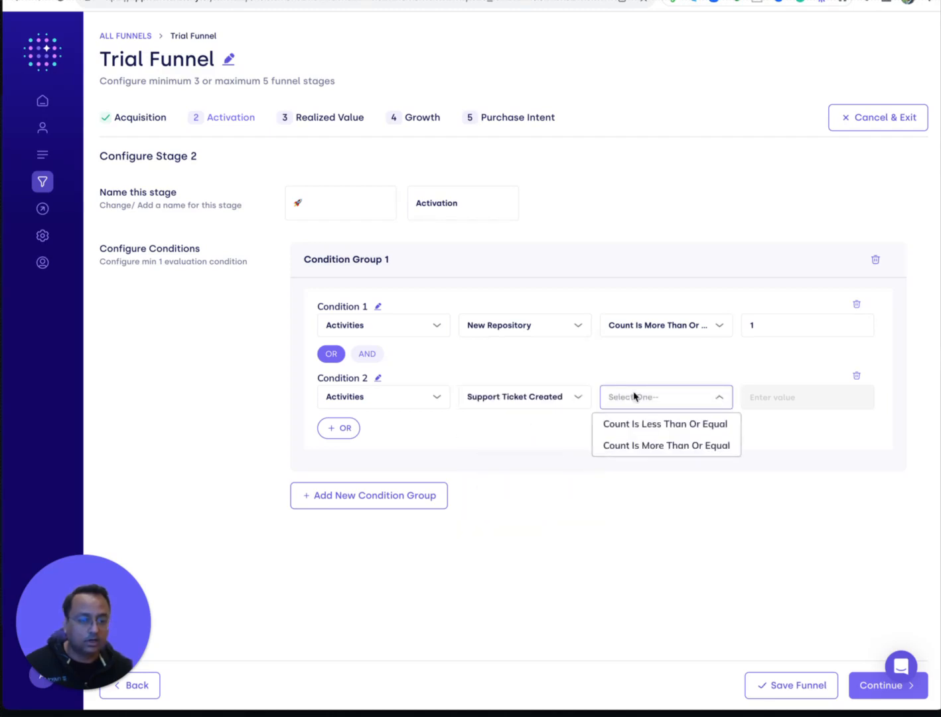
click(645, 446)
click(768, 395)
text(1)
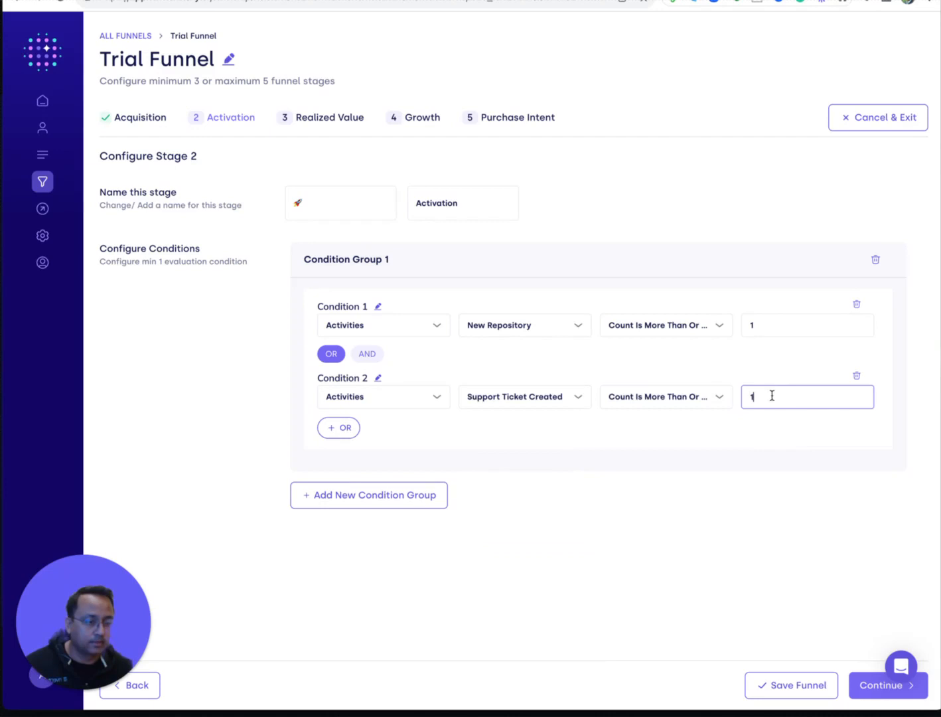
click(666, 457)
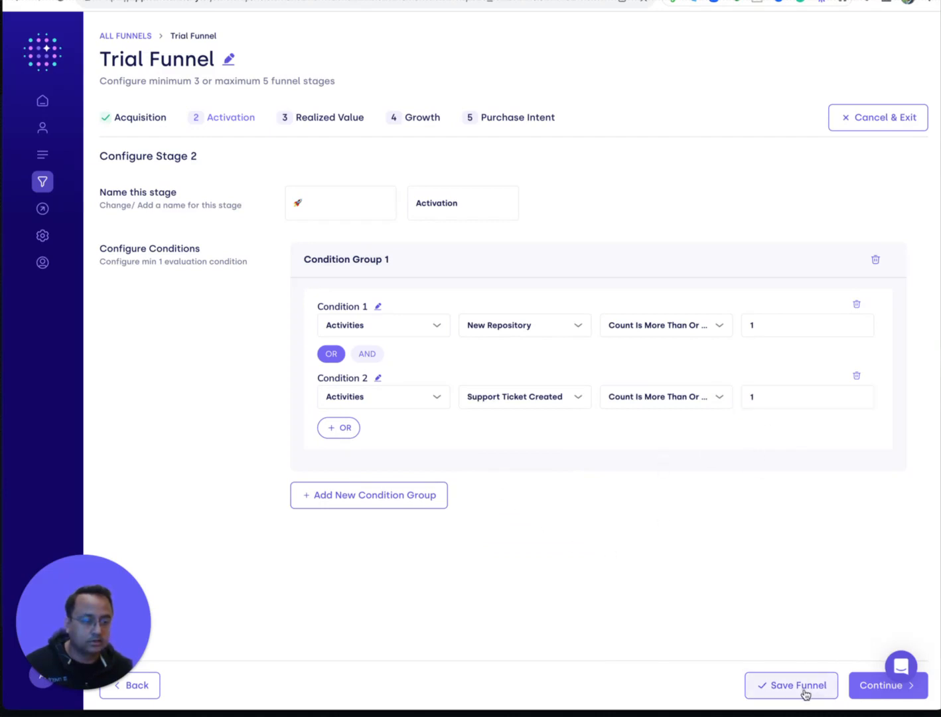
click(883, 685)
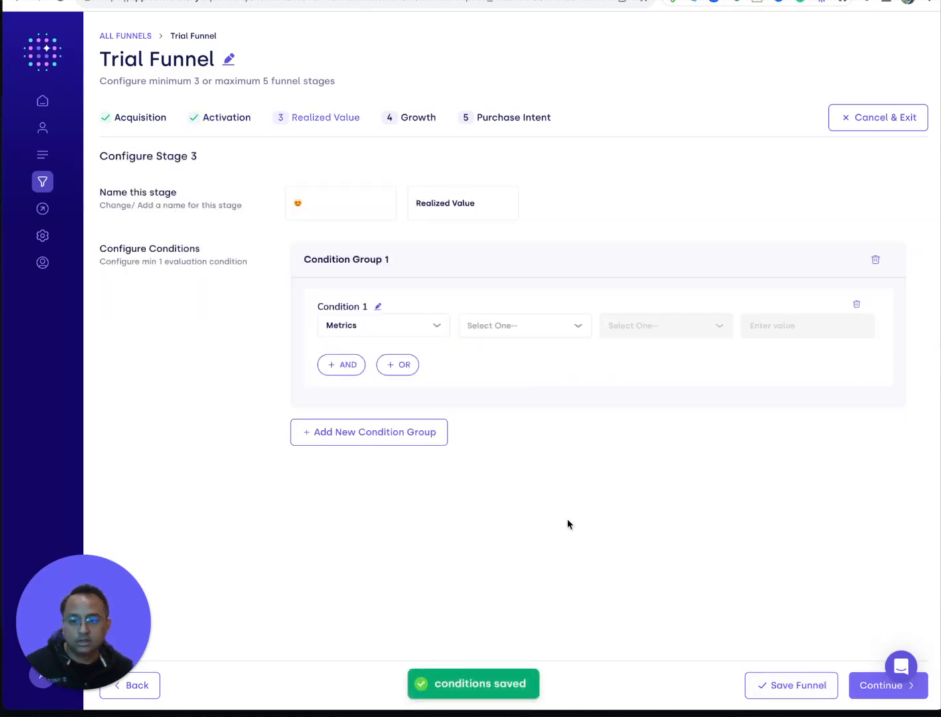
- Define Condition 1 of the Realized Value stage as the New issues activity with Count Is More Than Or Equal set to 1
click(392, 330)
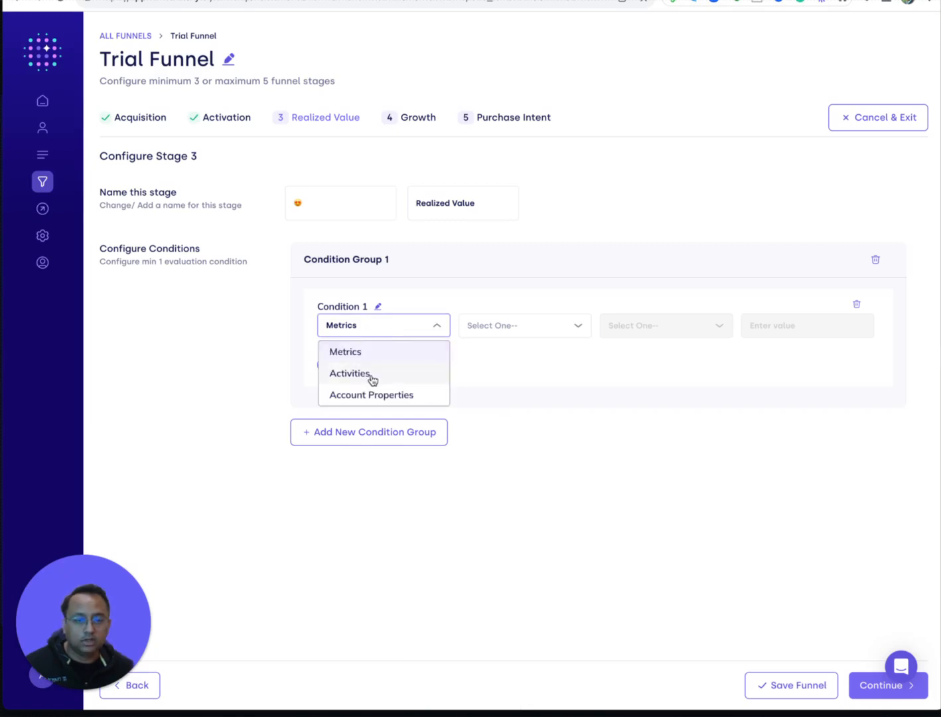
click(350, 373)
click(487, 330)
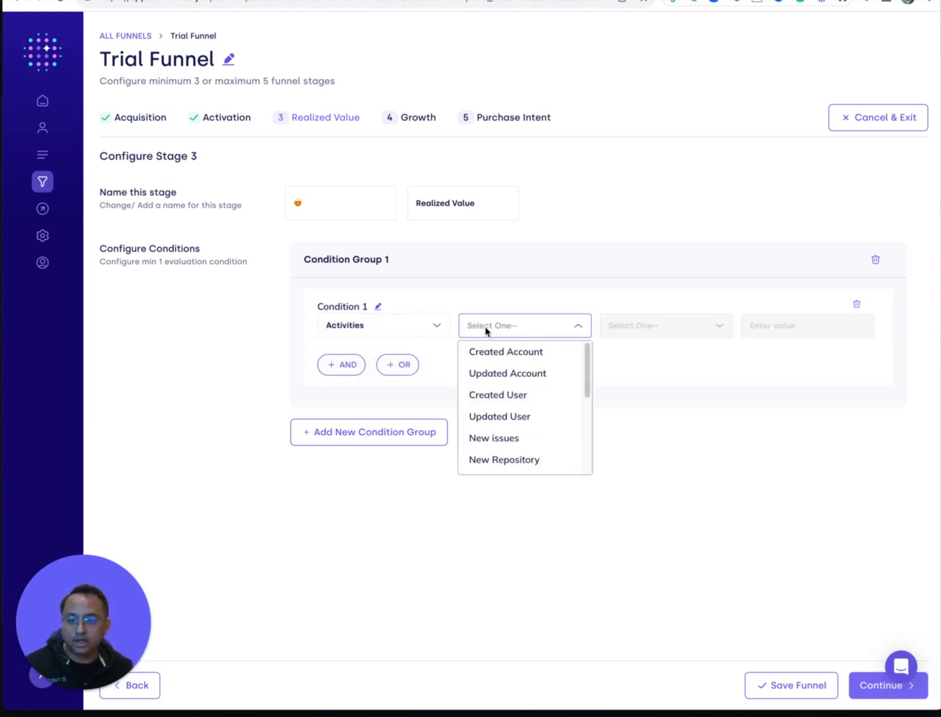
click(494, 442)
click(650, 326)
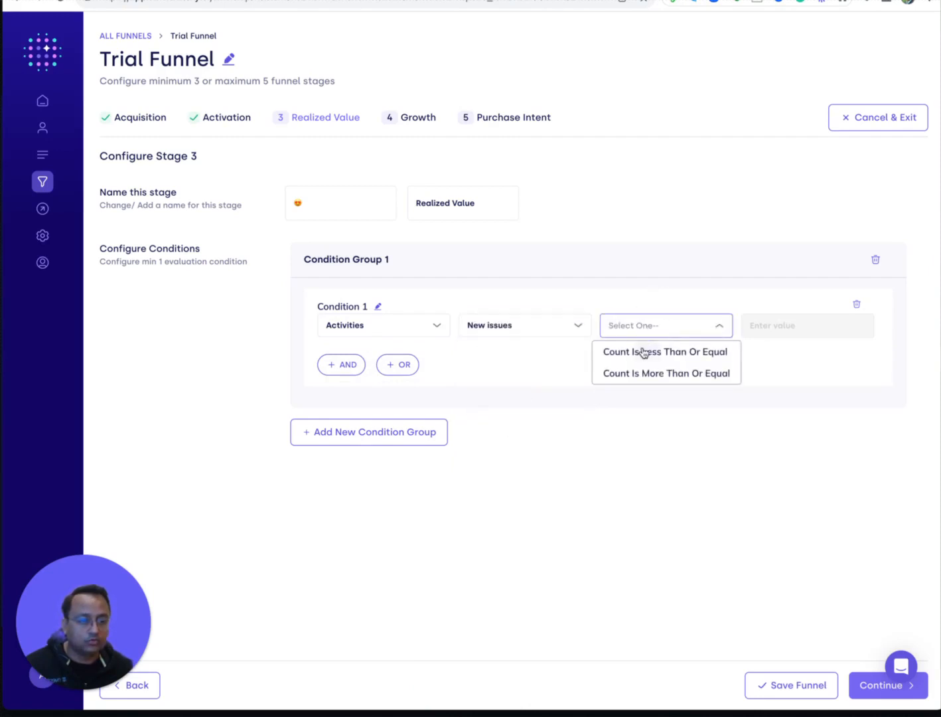
click(639, 372)
click(766, 323)
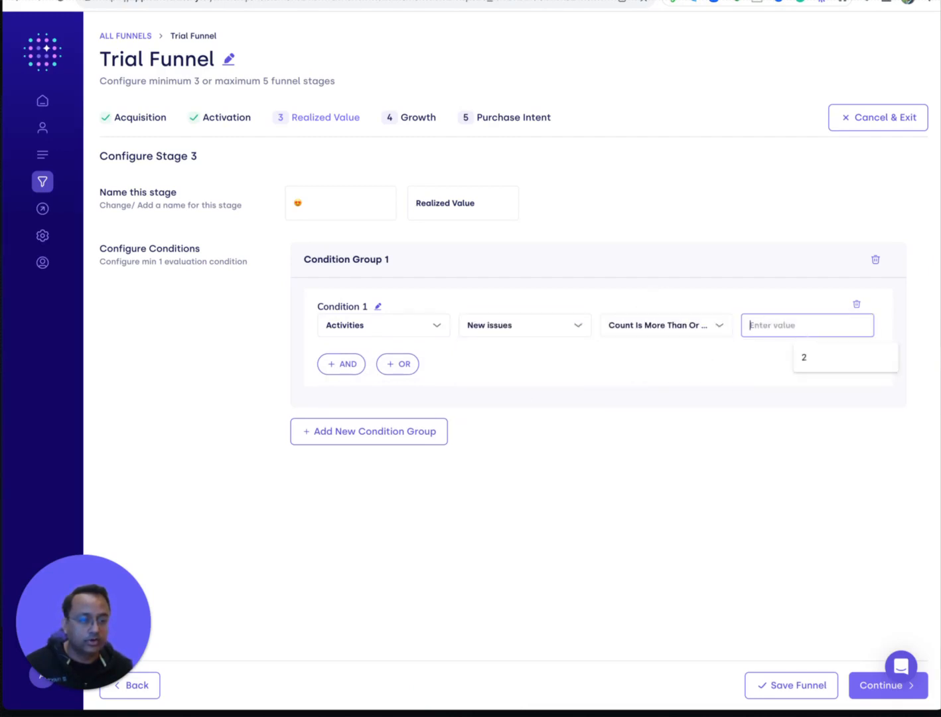
text(1)
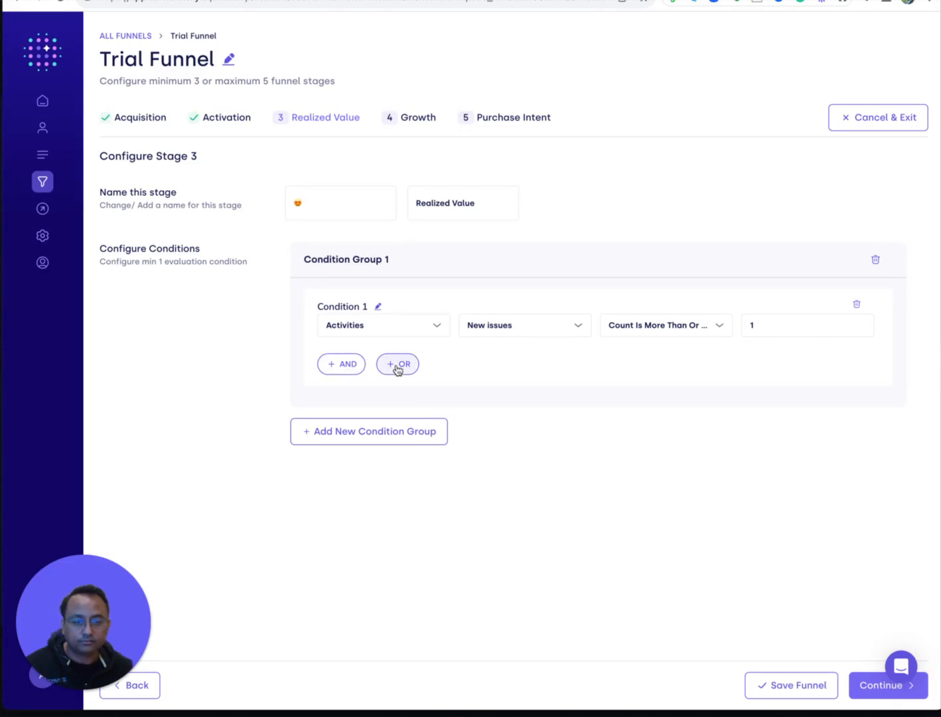
- Add an OR condition to the Realized Value stage's Condition Group 1, based on the Conversation Created activity
click(398, 366)
click(377, 396)
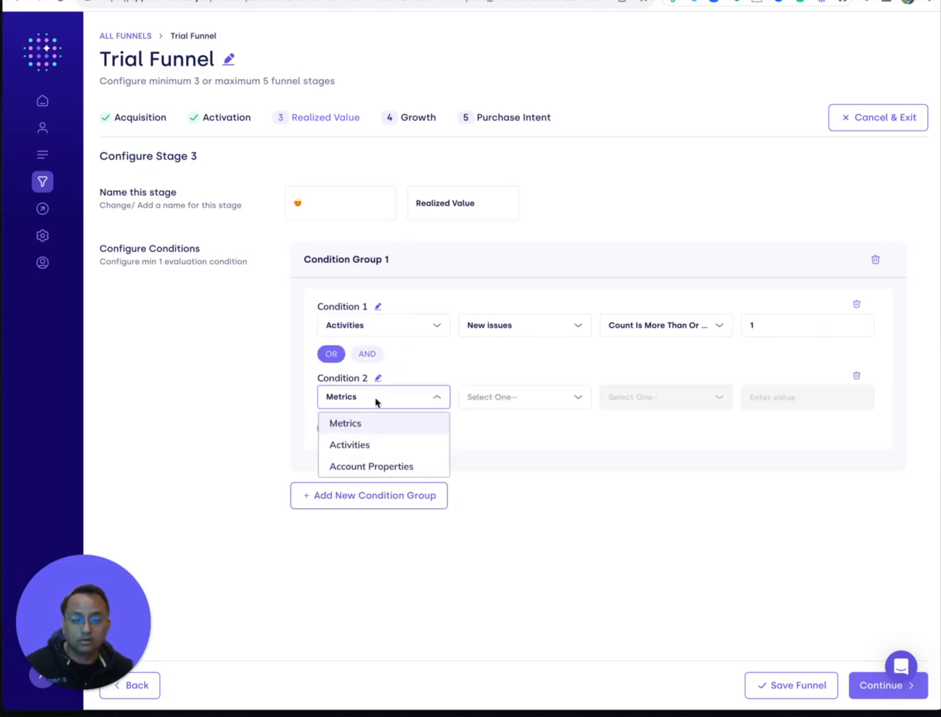
click(370, 446)
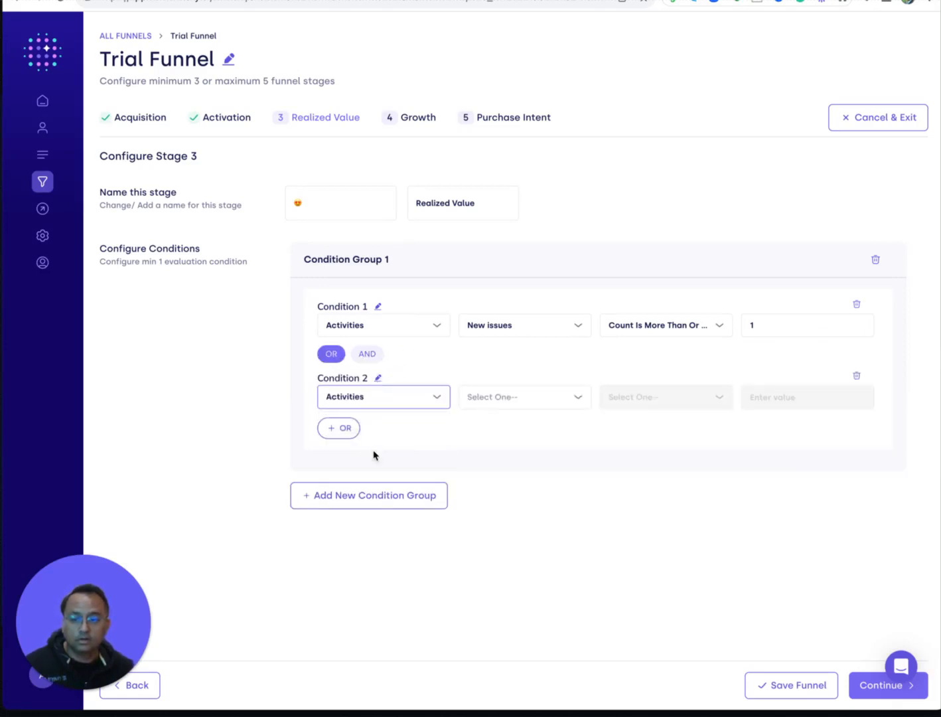
click(499, 404)
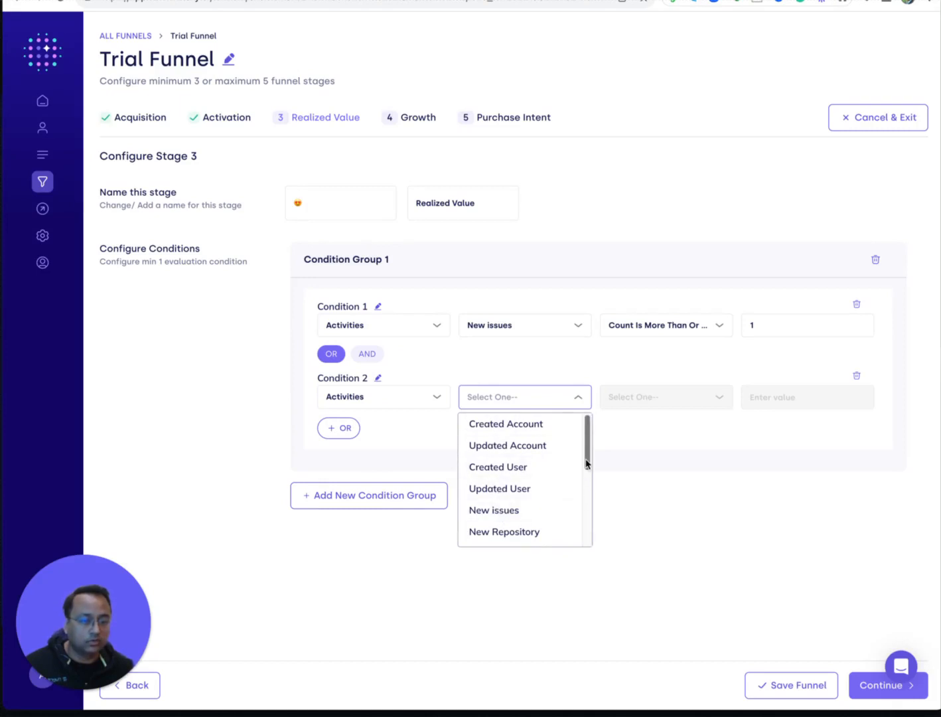
scroll(586, 465, down, 2)
scroll(596, 502, down, 3)
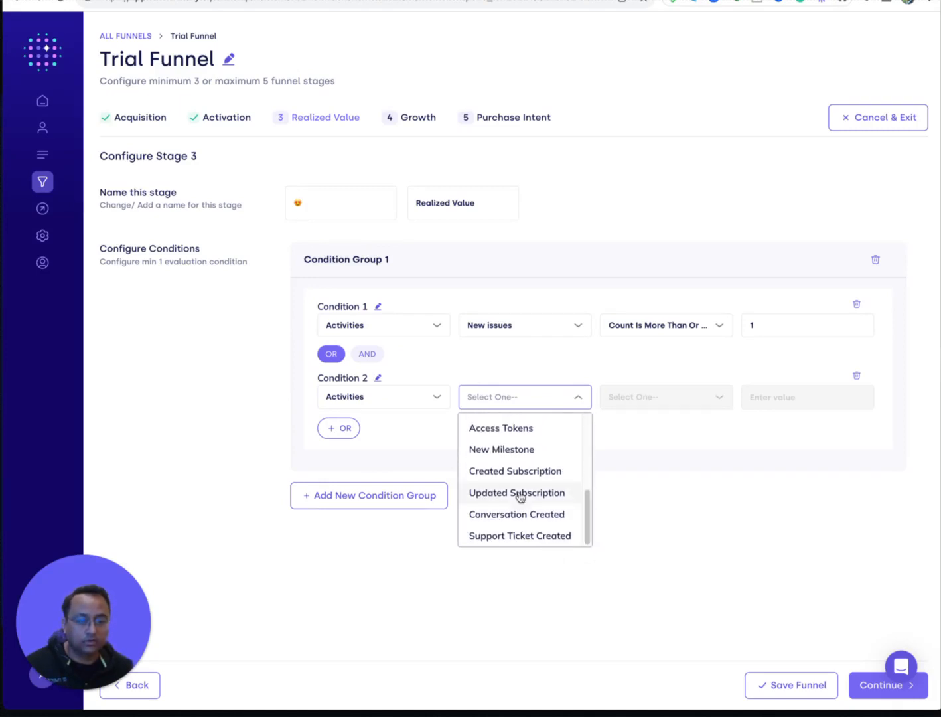
mouse_move(585, 518)
mouse_down()
mouse_move(586, 432)
mouse_move(587, 515)
mouse_up()
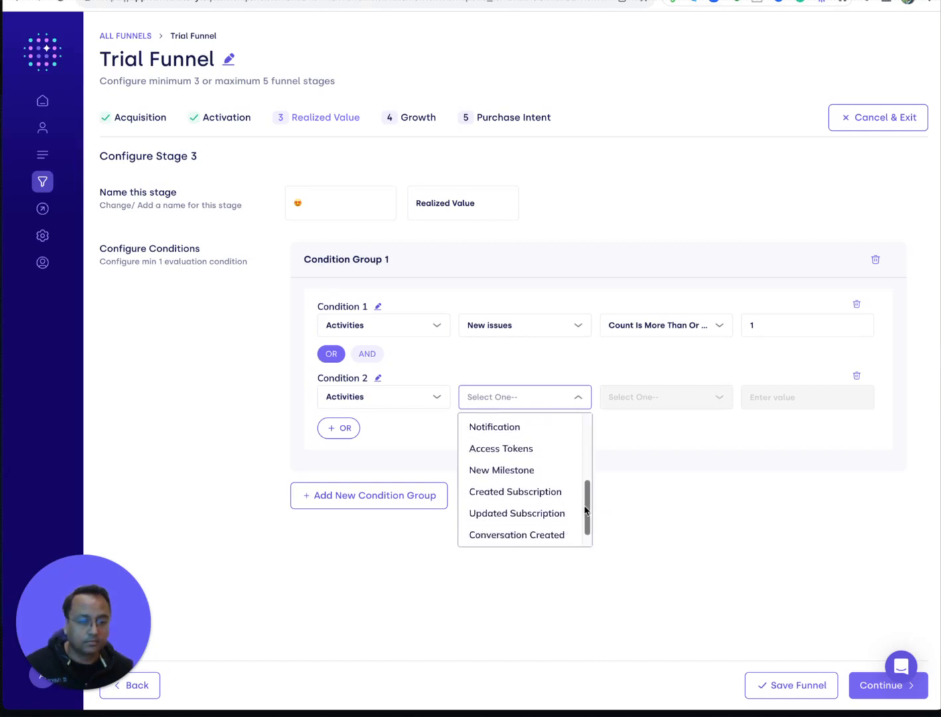
click(550, 540)
- Set the Conversation Created condition to Count Is More Than Or Equal 1, save the conditions, and continue to the Growth stage
click(649, 395)
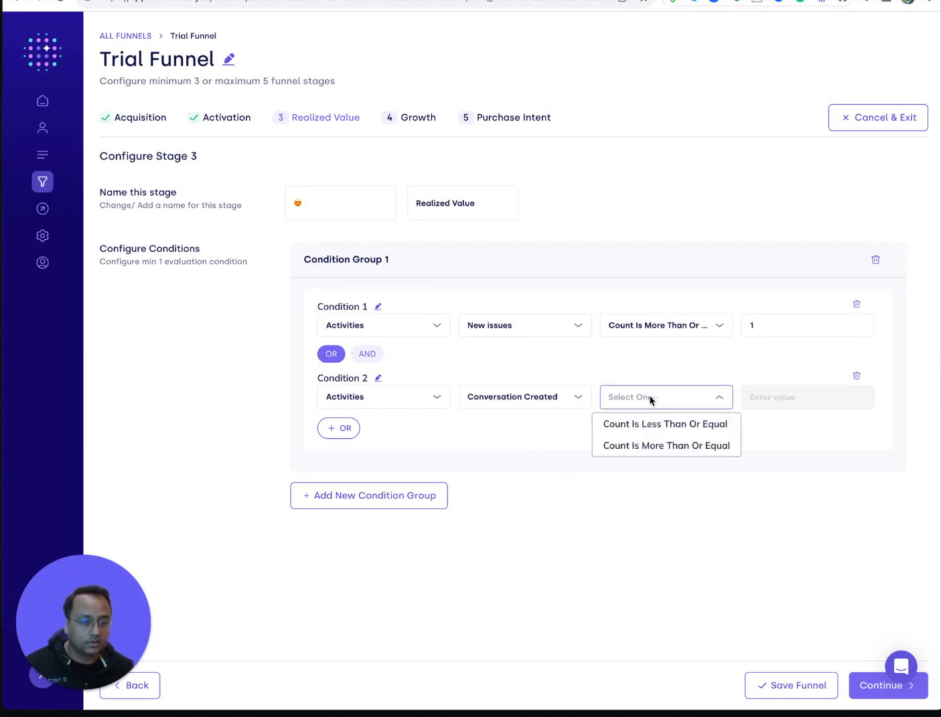
click(647, 447)
click(772, 402)
text(1)
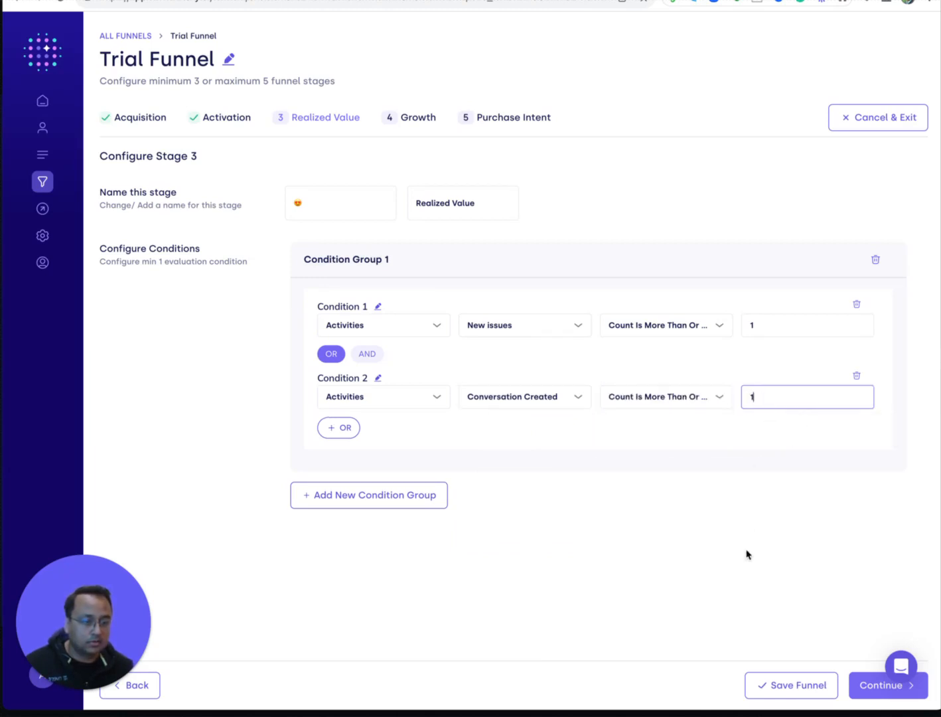
click(801, 690)
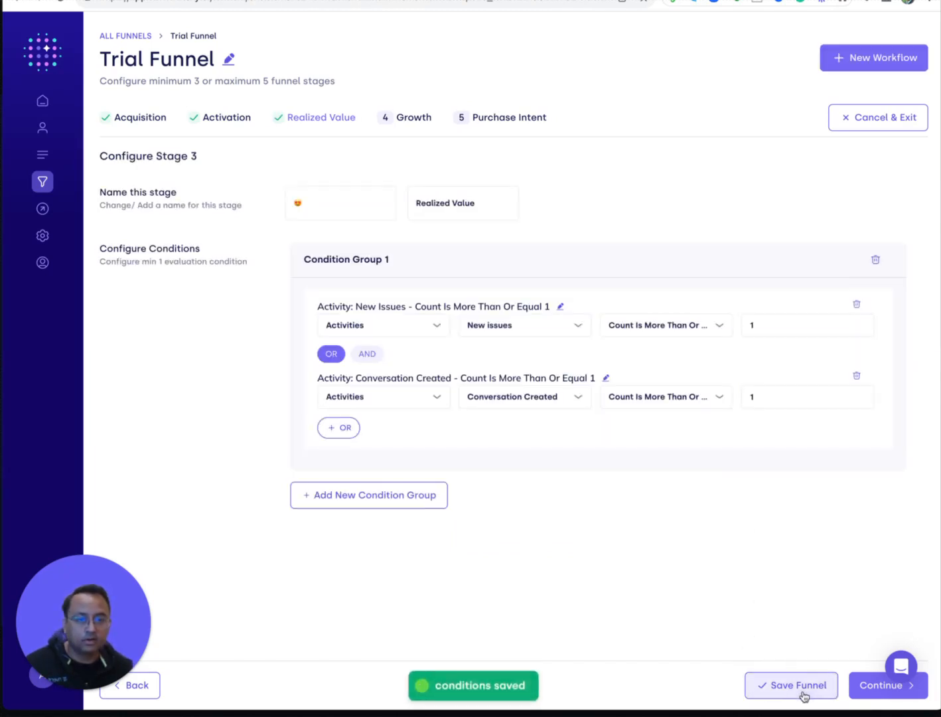
click(887, 685)
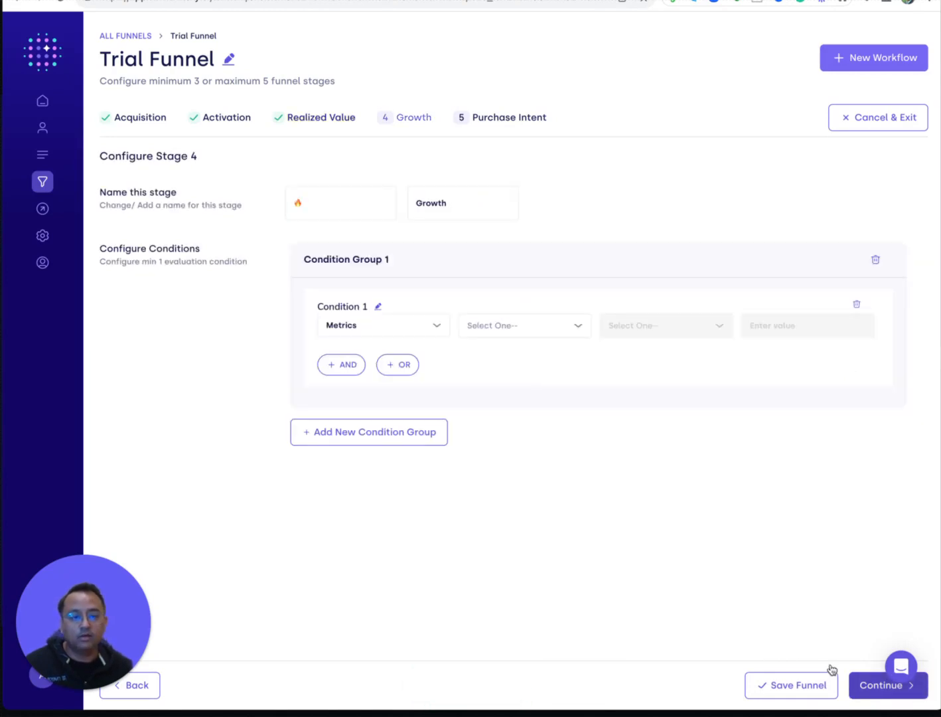
- Define Condition 1 of the Growth stage as the Total Users metric Is More Or Equal 10, save it, and continue to Purchase Intent
click(396, 332)
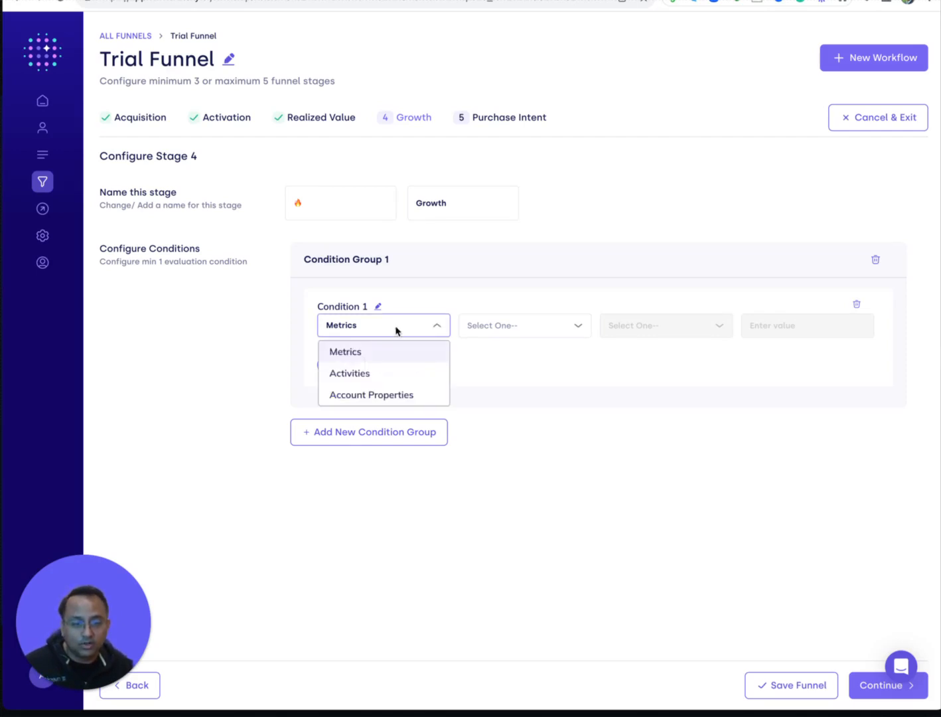
click(359, 352)
click(530, 331)
click(519, 373)
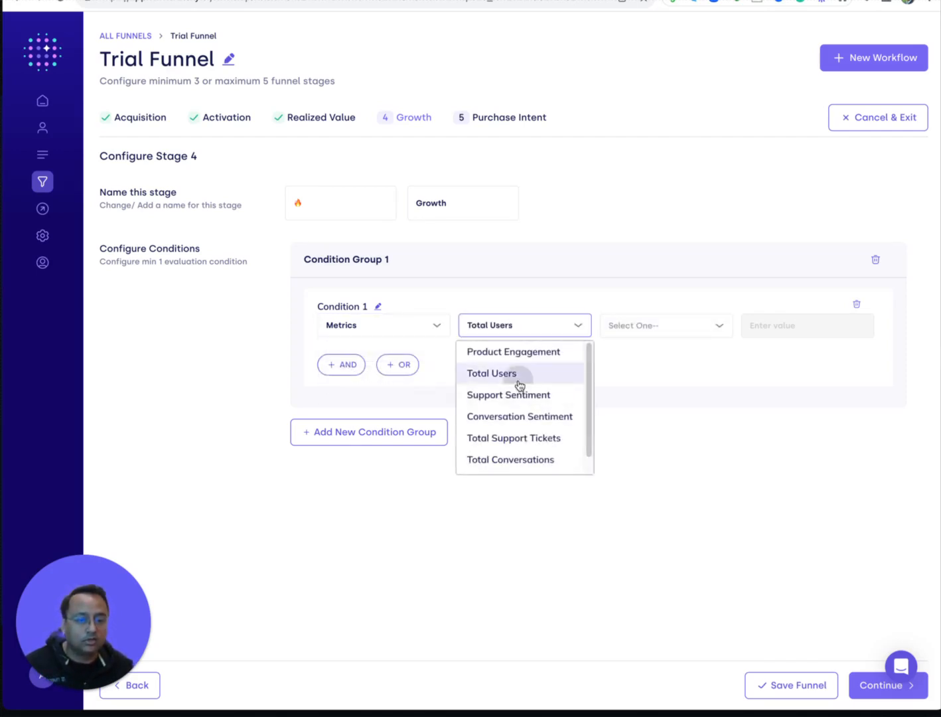
click(657, 327)
click(656, 351)
click(754, 327)
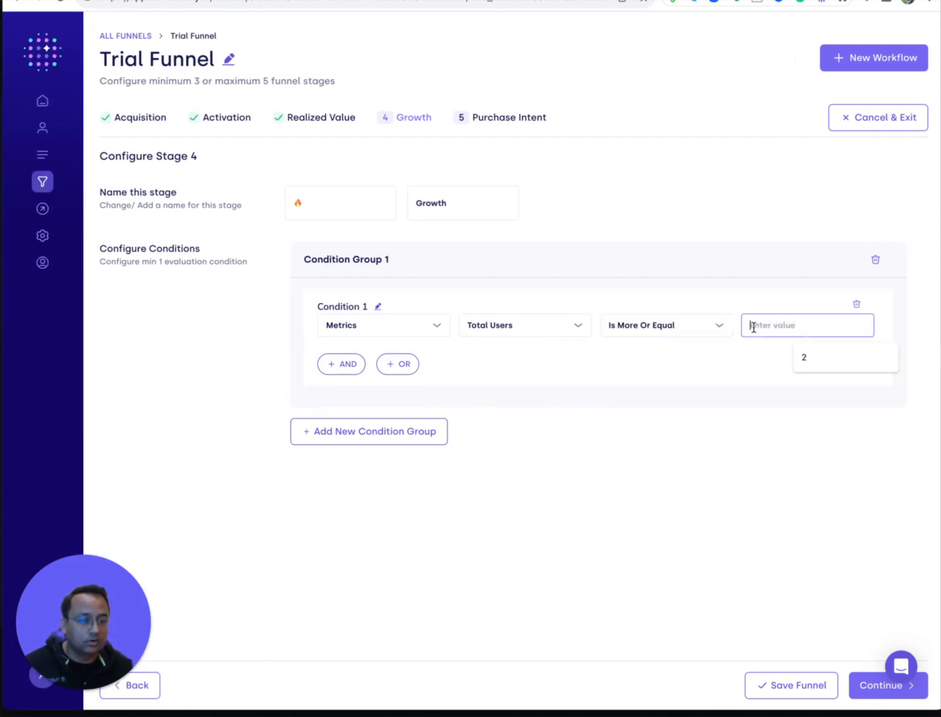
text(10)
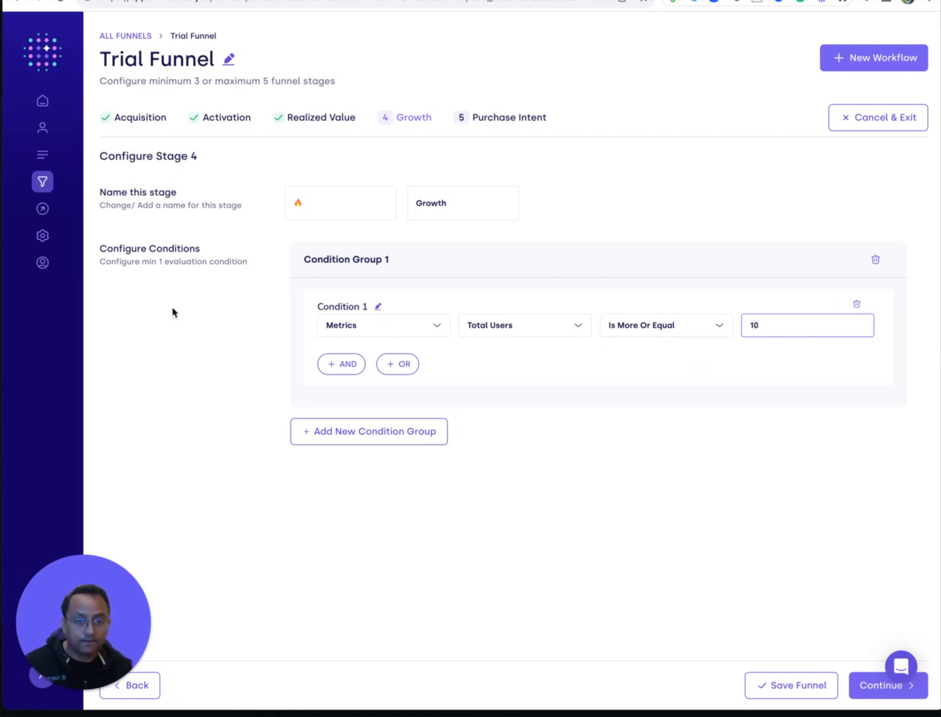
click(816, 690)
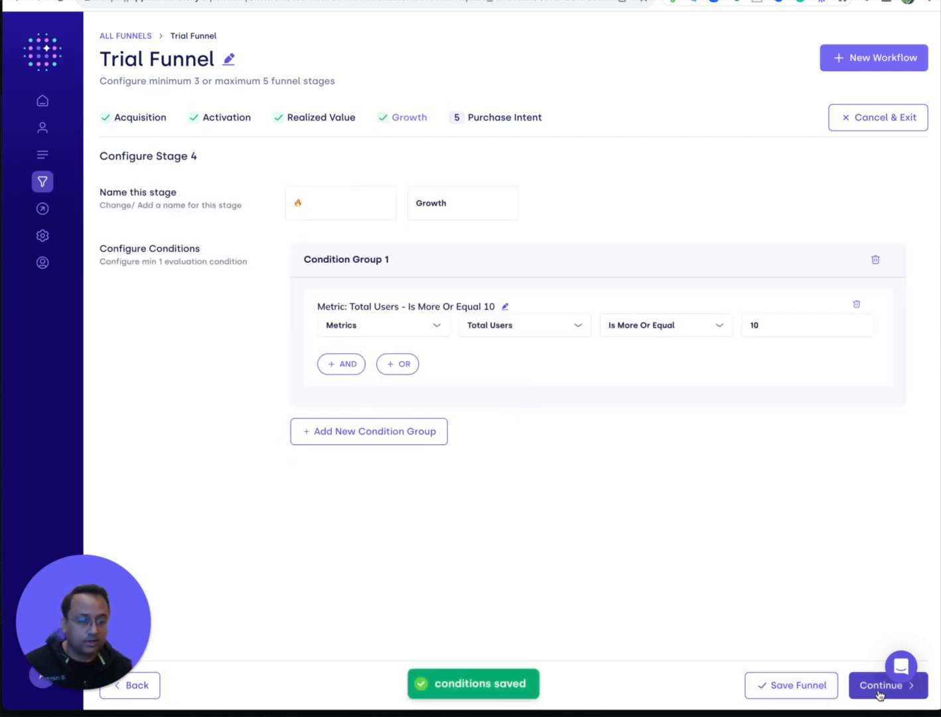
click(880, 691)
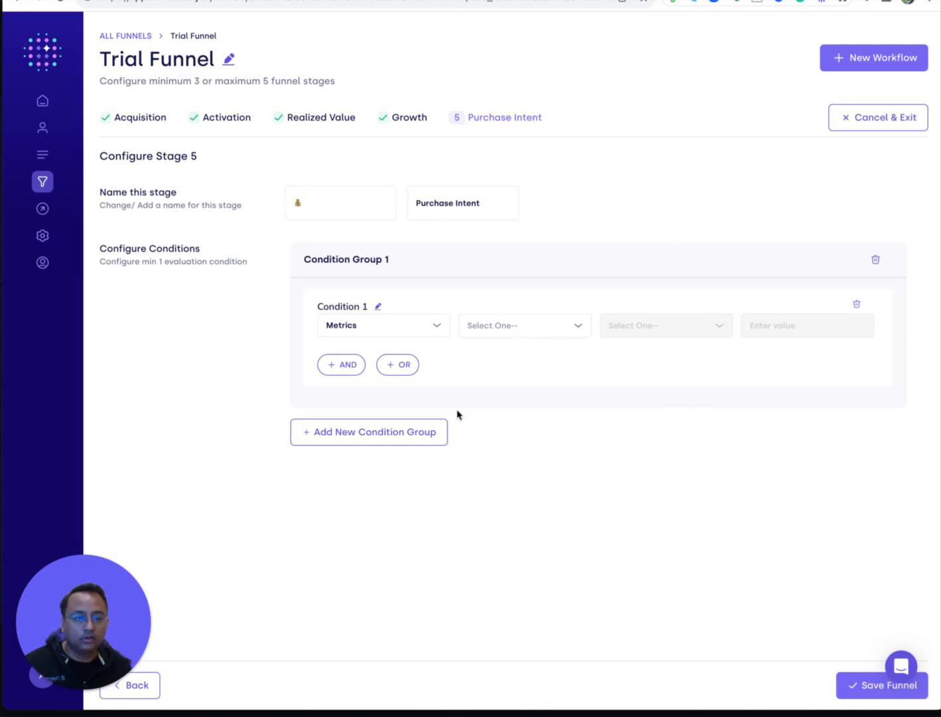
- Save the journey funnel under the name Trial Funnel, leaving the Purchase Intent stage unconfigured
click(882, 690)
click(589, 93)
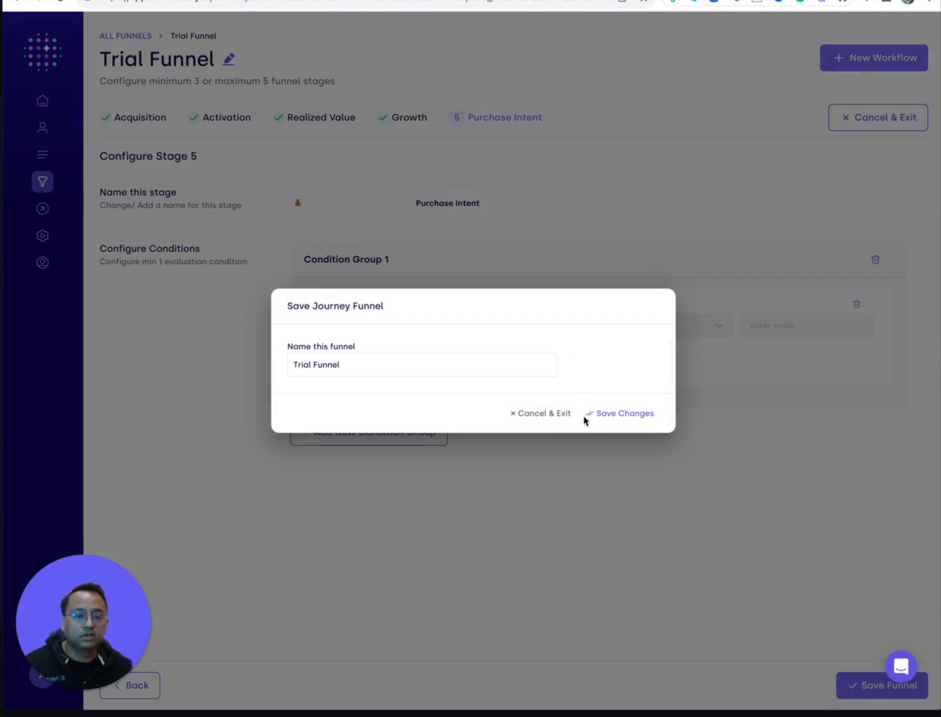
click(620, 413)
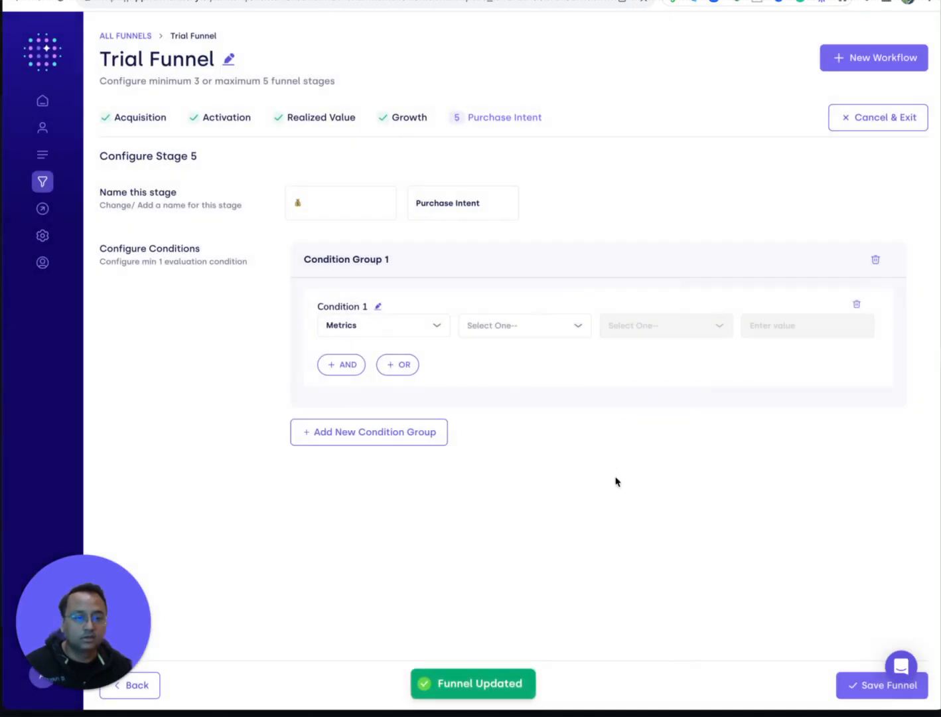
- Return to the list of journey funnels, activate the Trial Funnel, and refresh it
click(65, 187)
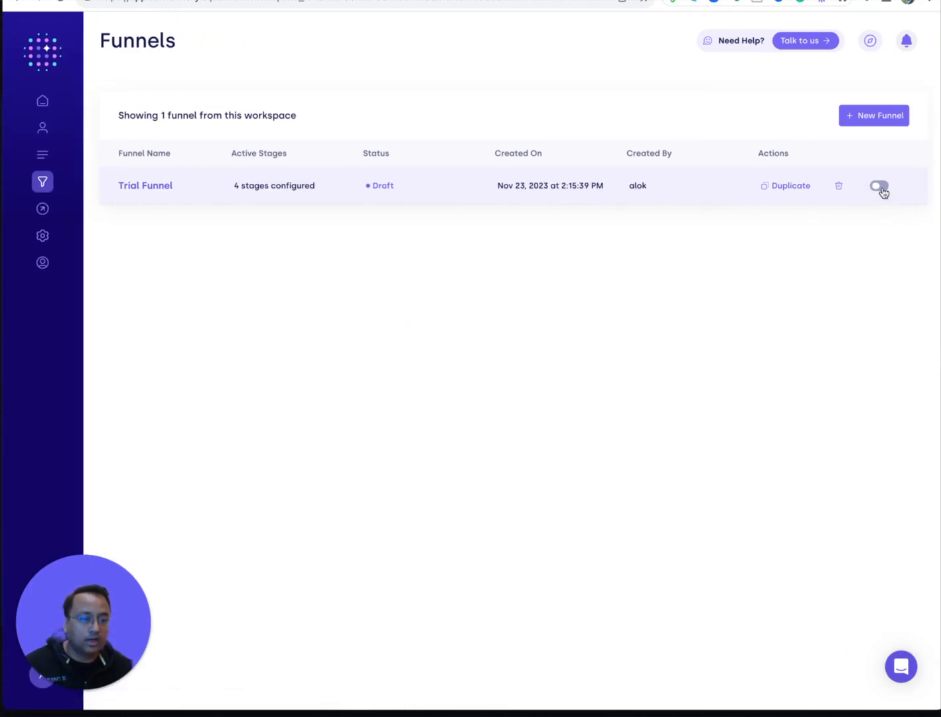
click(880, 186)
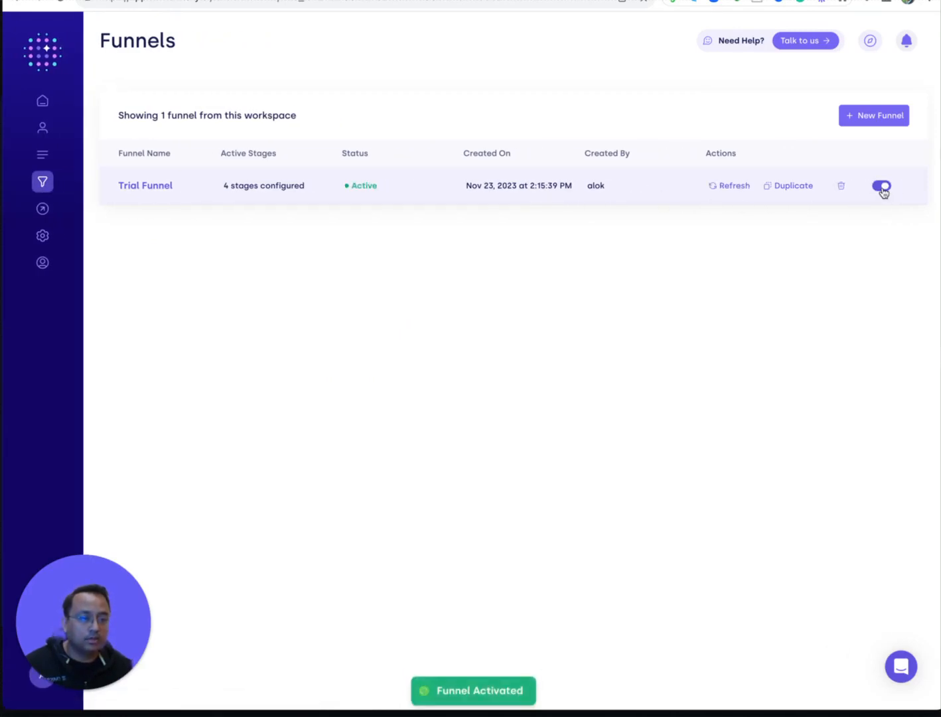
click(728, 191)
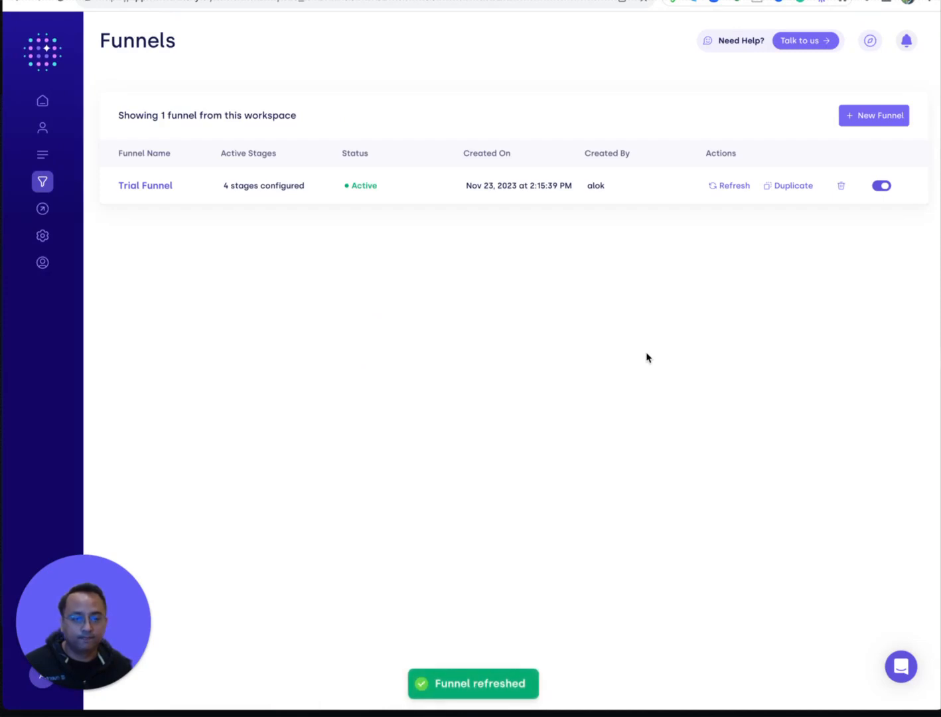
- Open the Accounts overview for the Trial Funnel and view all accounts in the 'Done' stage
mouse_move(48, 101)
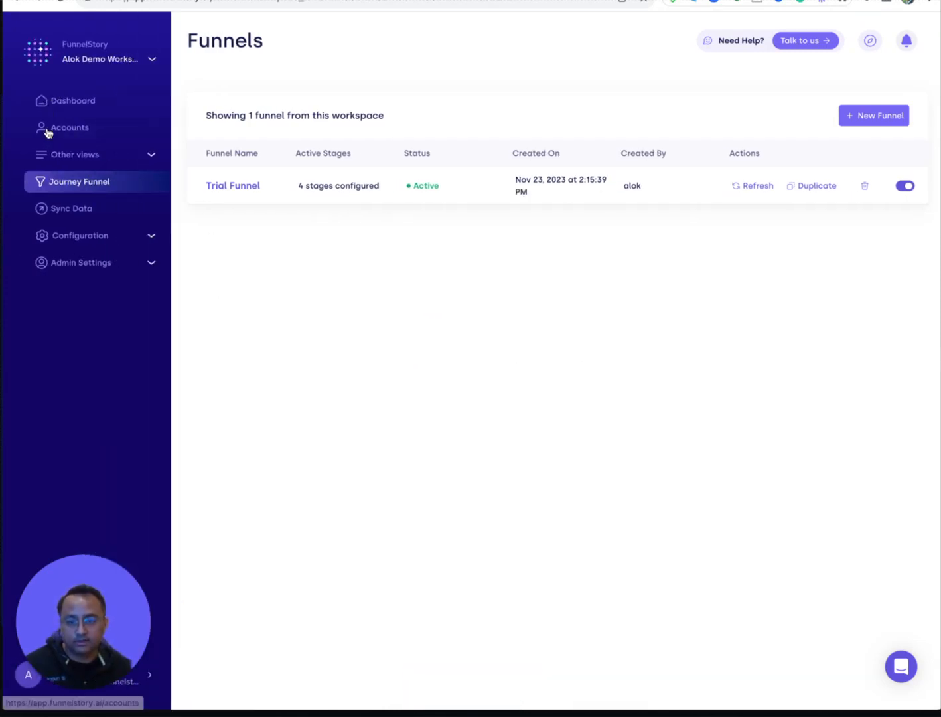
click(59, 133)
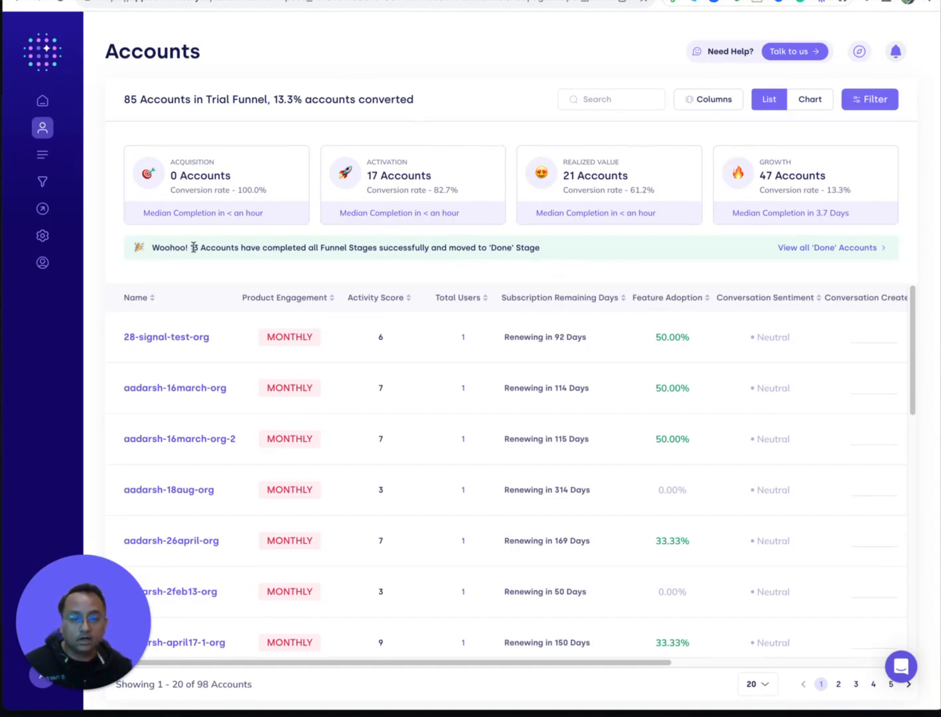
click(784, 249)
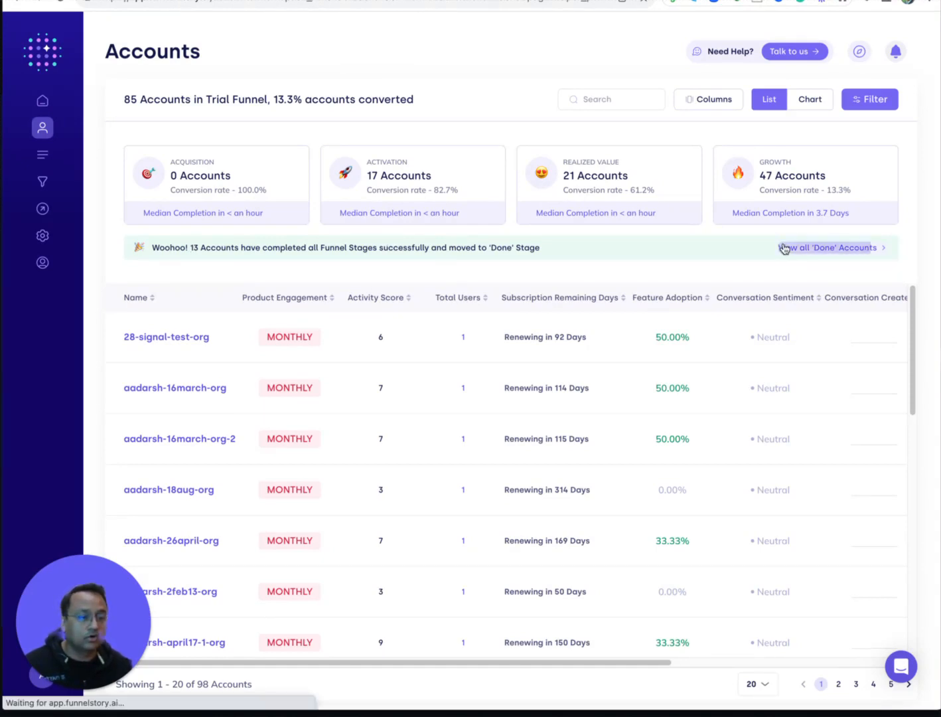
mouse_move(57, 418)
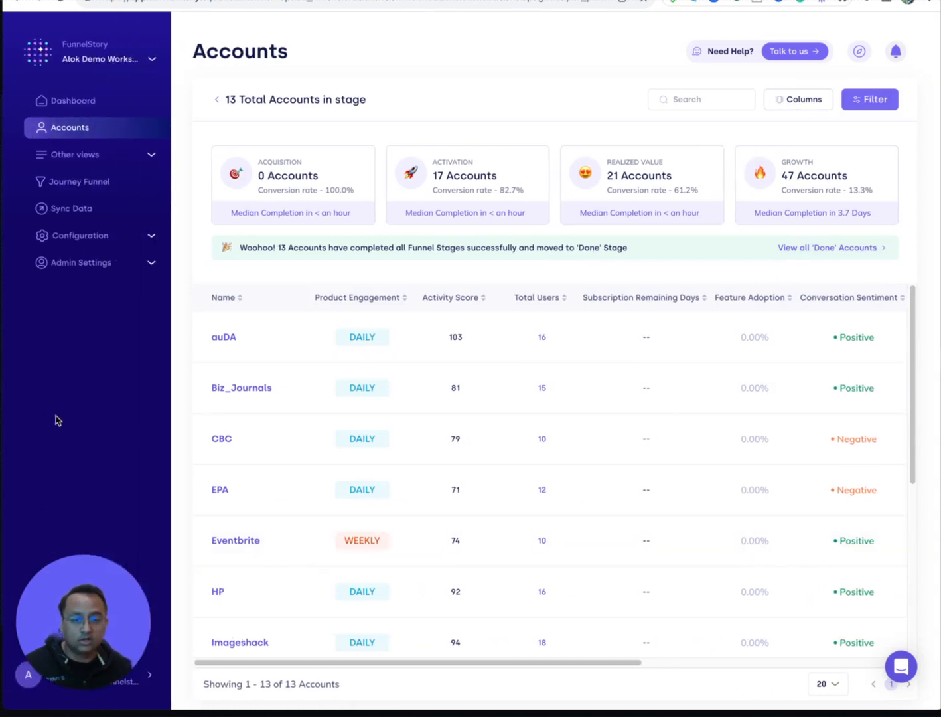